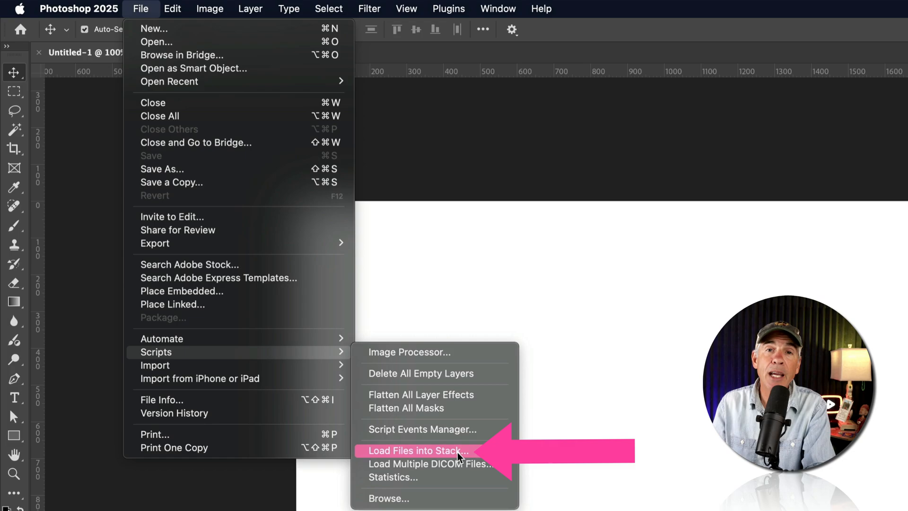
- Start loading image files into a stack and browse for the source files
left_click(457, 453)
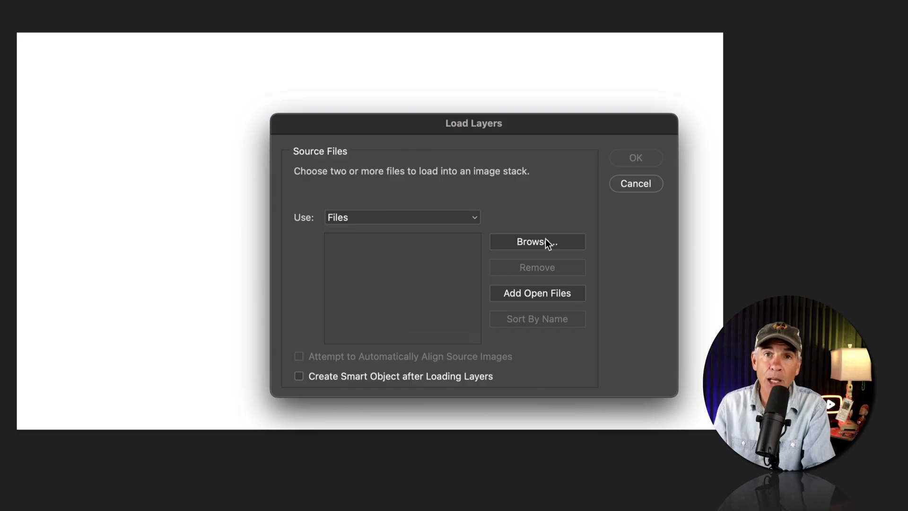
left_click(547, 242)
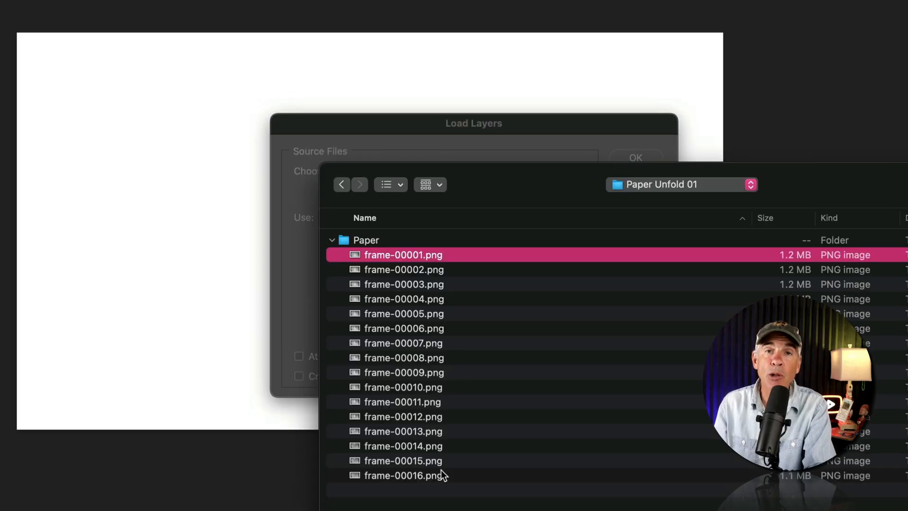
left_click(442, 474, "shift")
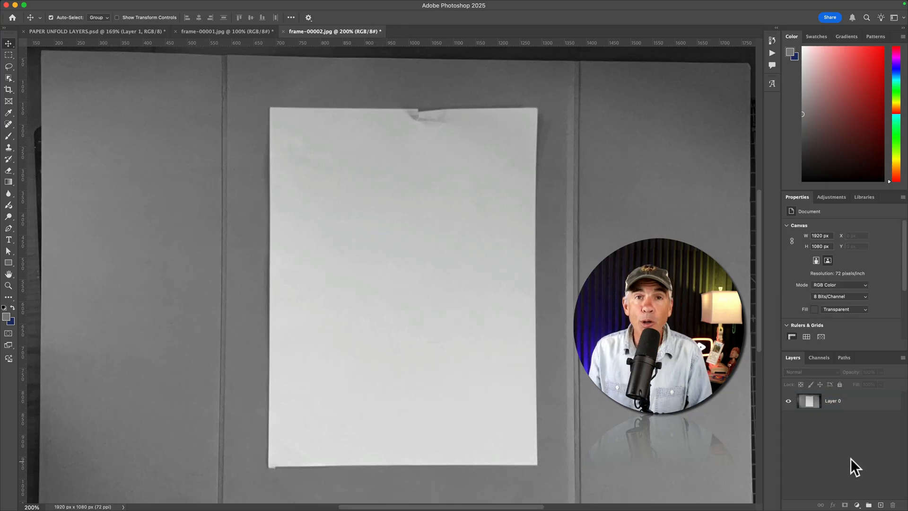
- Select the sheet of paper on Layer 0 of frame-00002.jpg with the Object Selection Tool
left_click(844, 401)
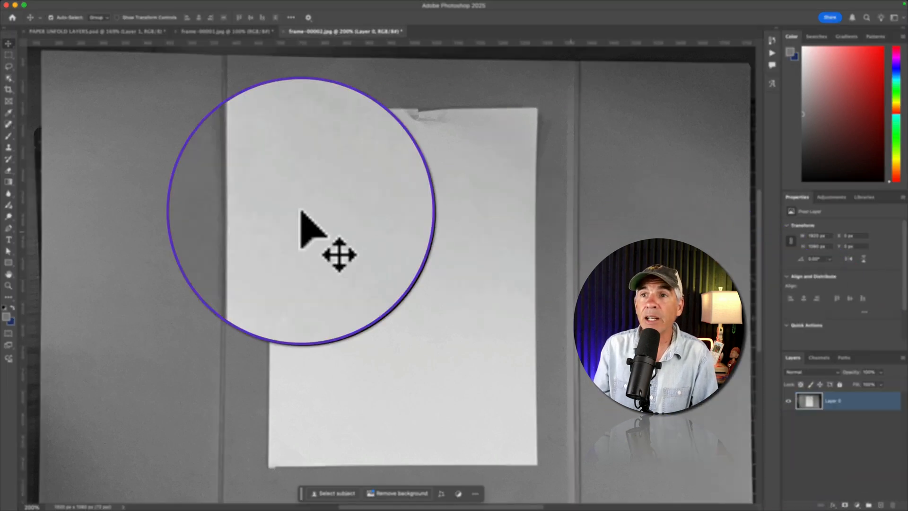
left_click(8, 78)
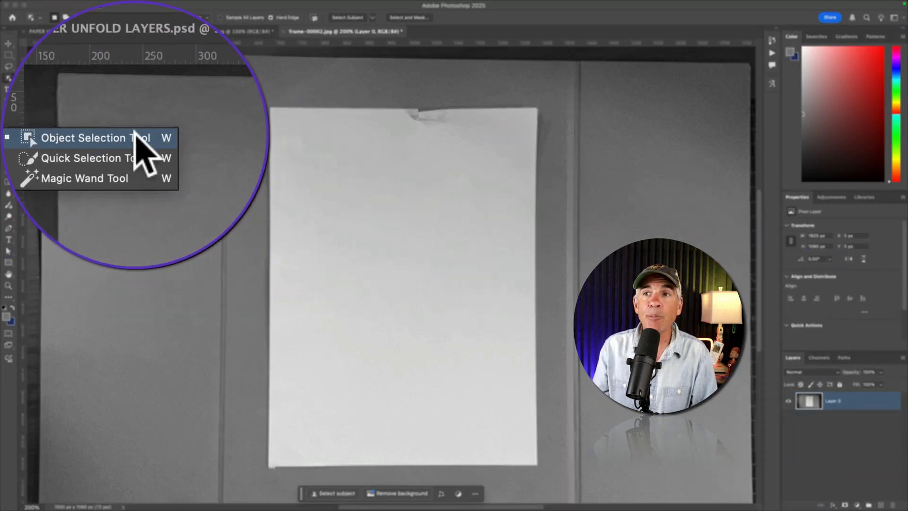
left_click(28, 78)
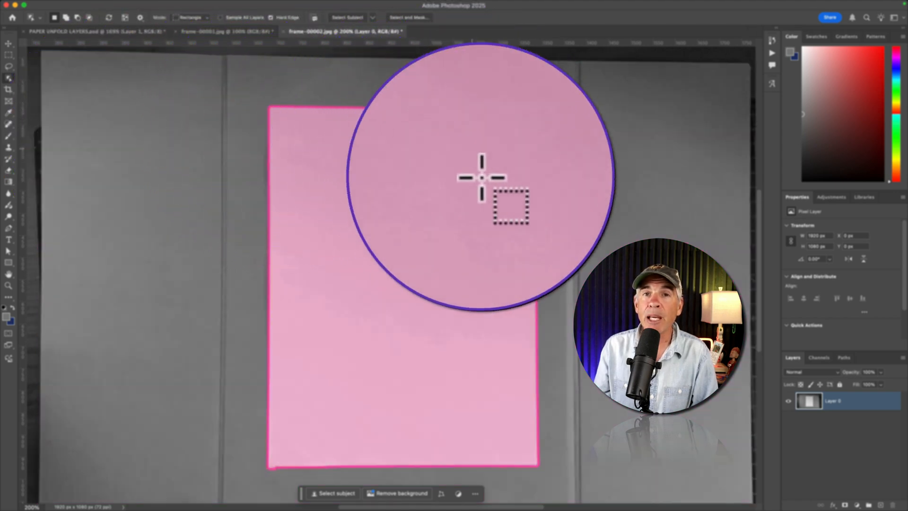
left_click(405, 268)
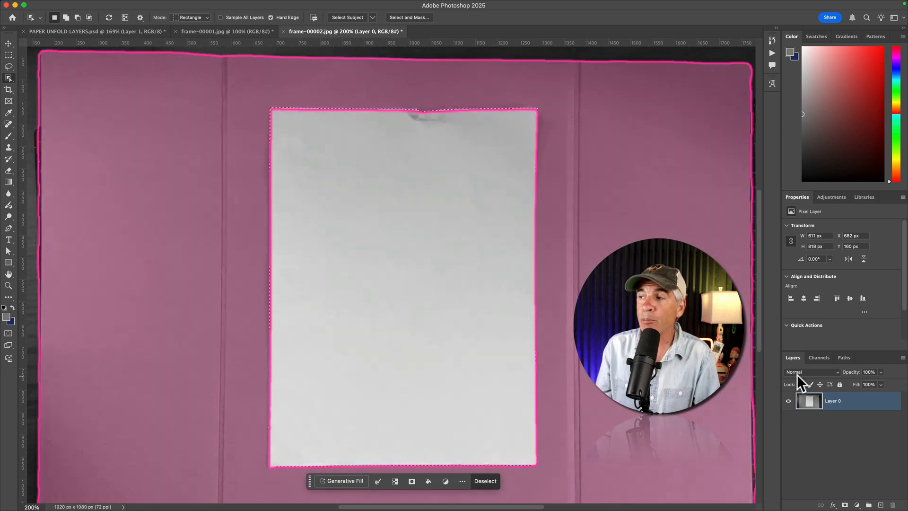
- Copy the selected paper to its own layer and delete the original Layer 0
key("super+j")
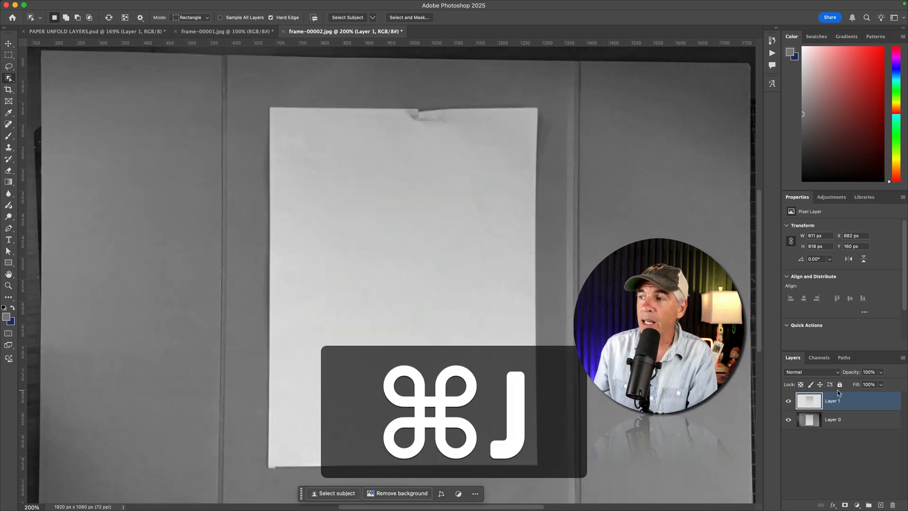
left_click(834, 420)
key("BackSpace")
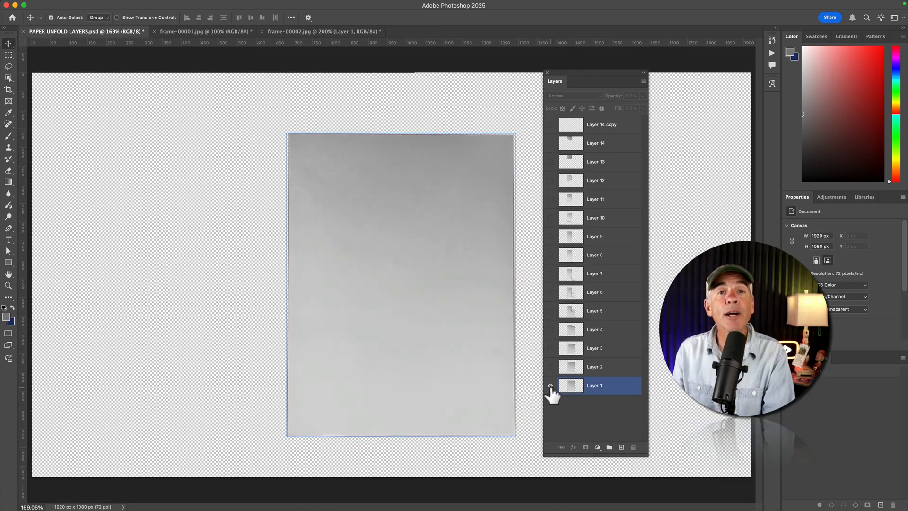
- Toggle the visibility of Layer 1 and Layer 7 in PAPER UNFOLD LAYERS.psd to check the cut-out paper frames
left_click(550, 385)
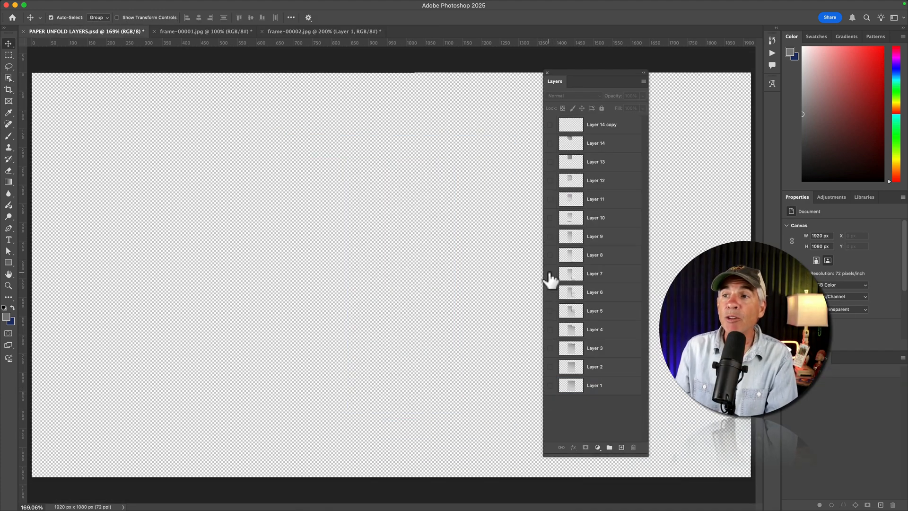
left_click(550, 274)
left_click(550, 274)
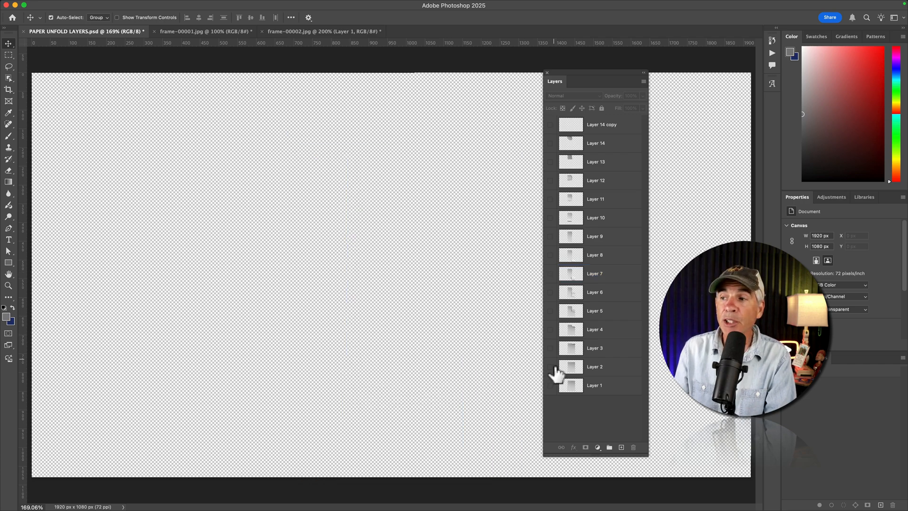
left_click(551, 386)
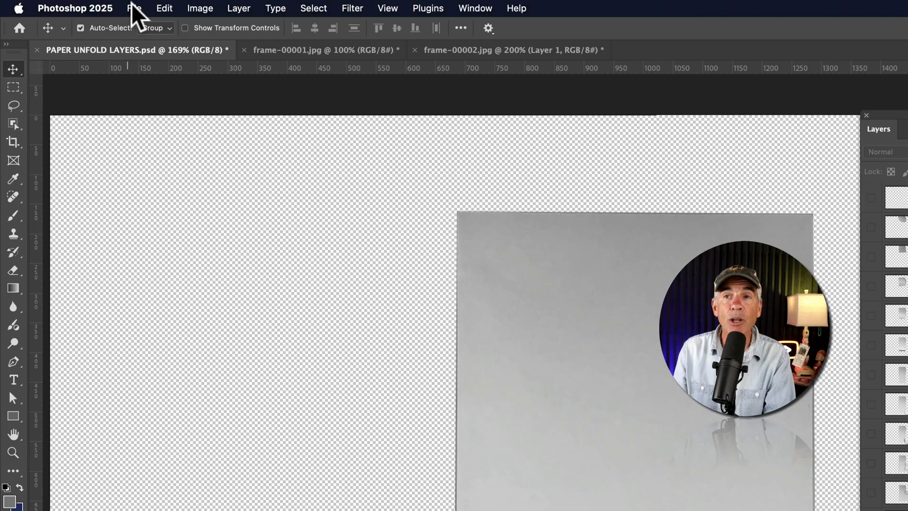
- Export all layers to separate PNG-24 files with transparency, using the file name prefix Paper
left_click(85, 5)
mouse_move(196, 233)
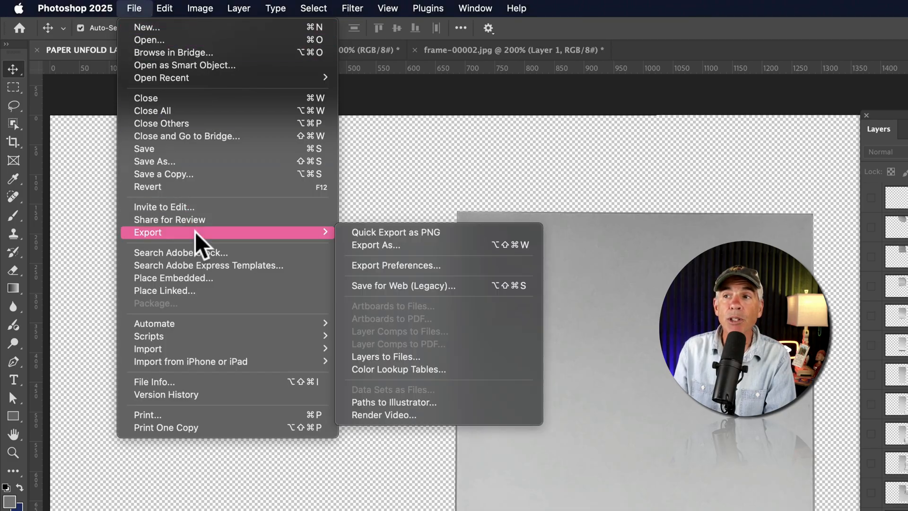
left_click(489, 358)
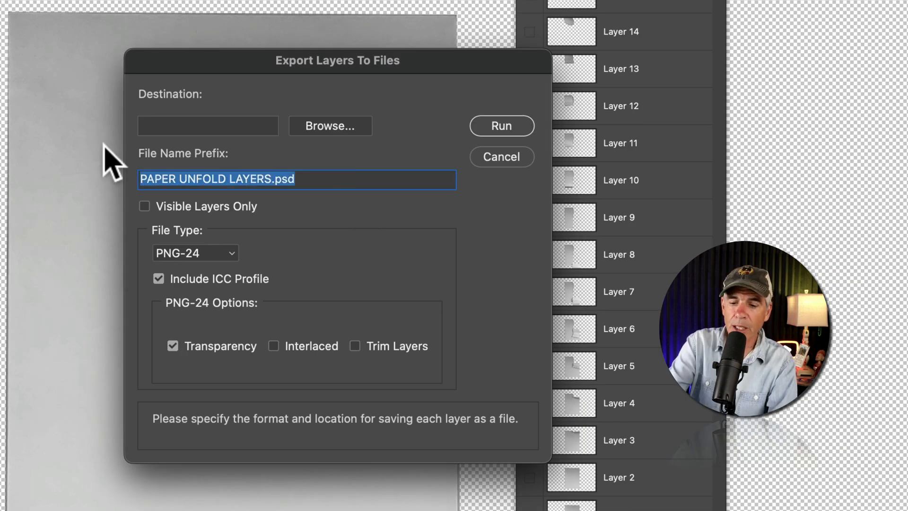
type("Paper")
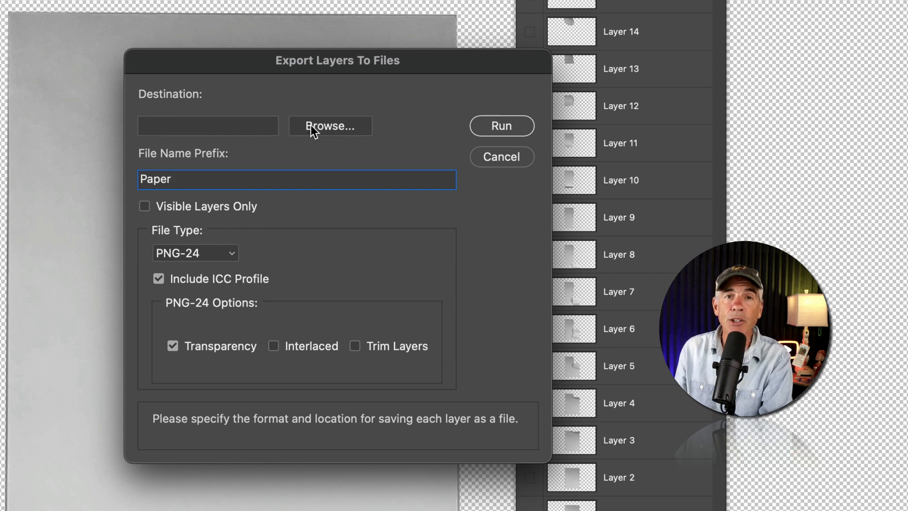
left_click(228, 250)
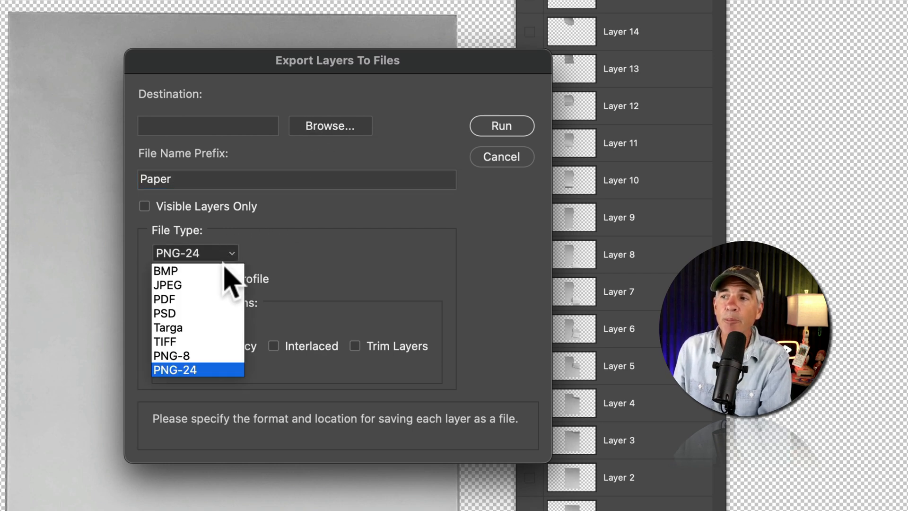
left_click(384, 235)
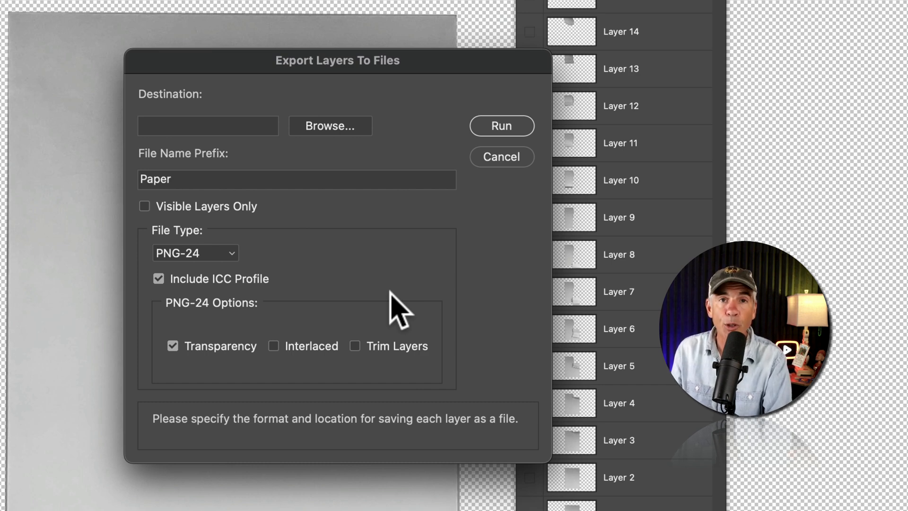
left_click(496, 126)
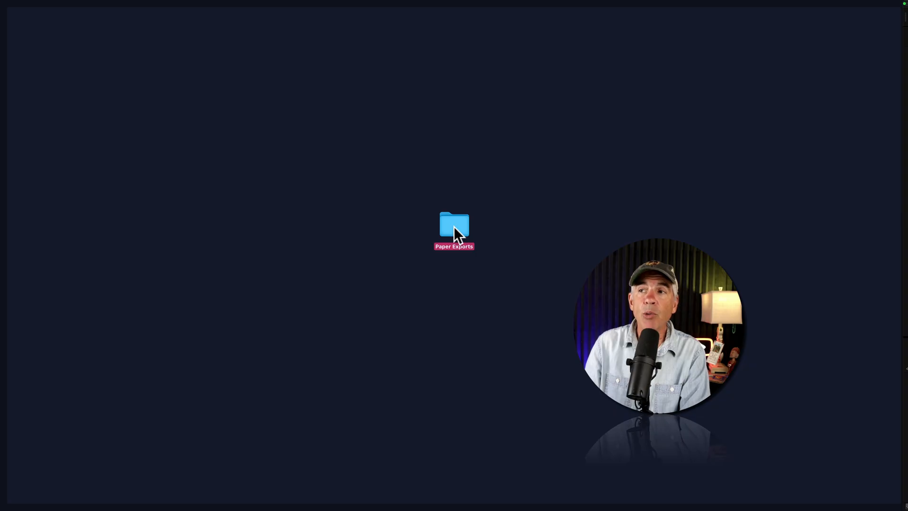
- Preview the exported PNG files in the Paper Exports folder one after another to check the cut-outs
double_click(453, 226)
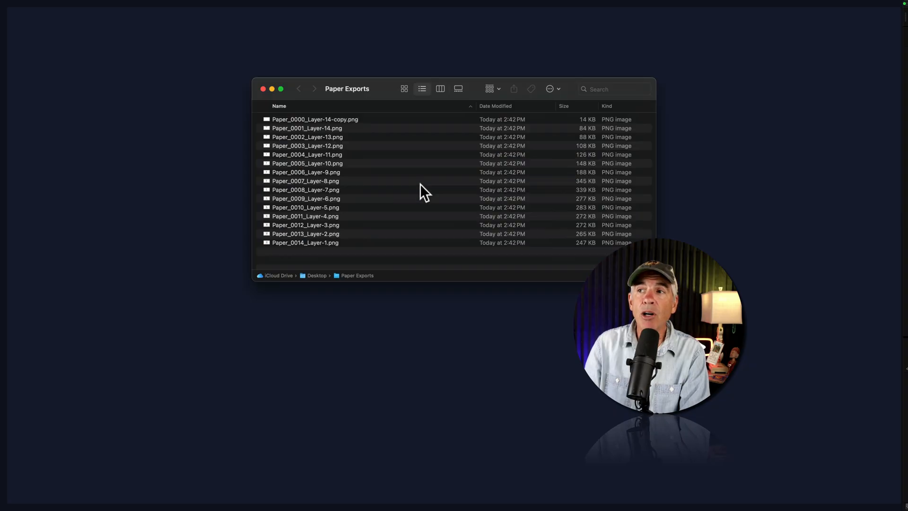
left_click(355, 118)
key("space")
key("Down")
key("Down")
key("Down")
key("Down")
key("Down")
key("Down")
key("Down")
key("Down")
key("Down")
key("Down")
key("Down")
key("Down")
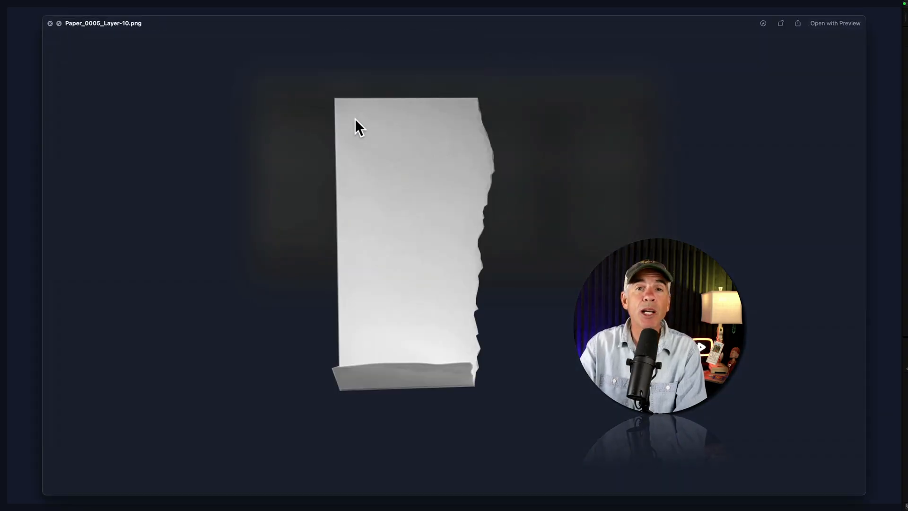
key("Down")
key("Down")
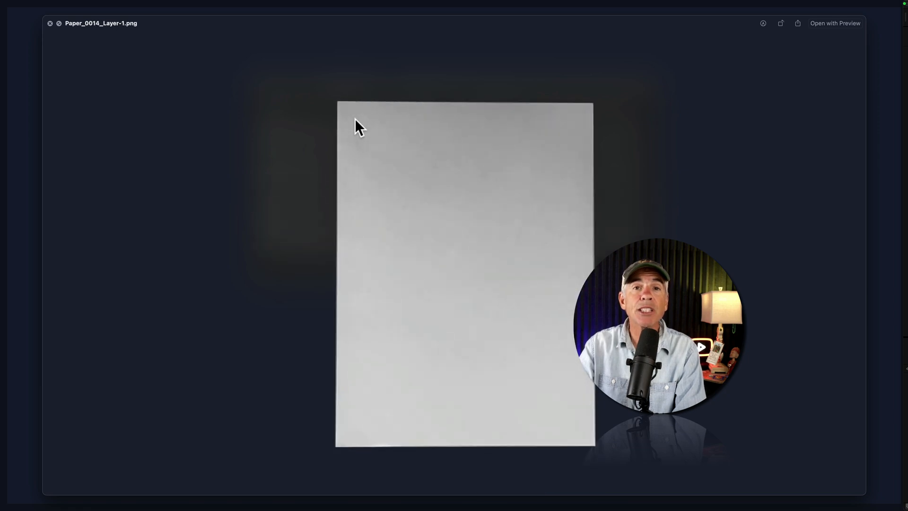
key("Up")
key("Up")
key("Up")
key("Up")
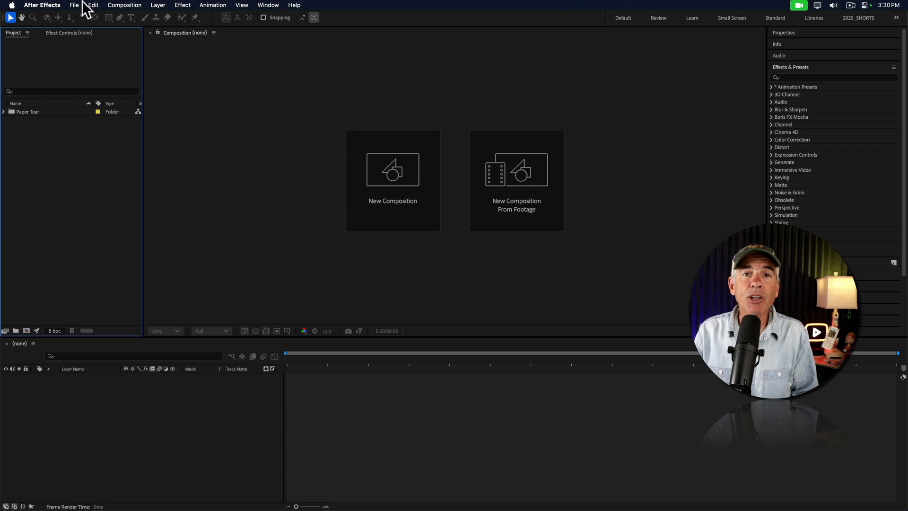
- In After Effects, import all Paper PNG files from the Paper Exports folder as stills with Create Composition enabled
left_click(74, 6)
mouse_move(87, 134)
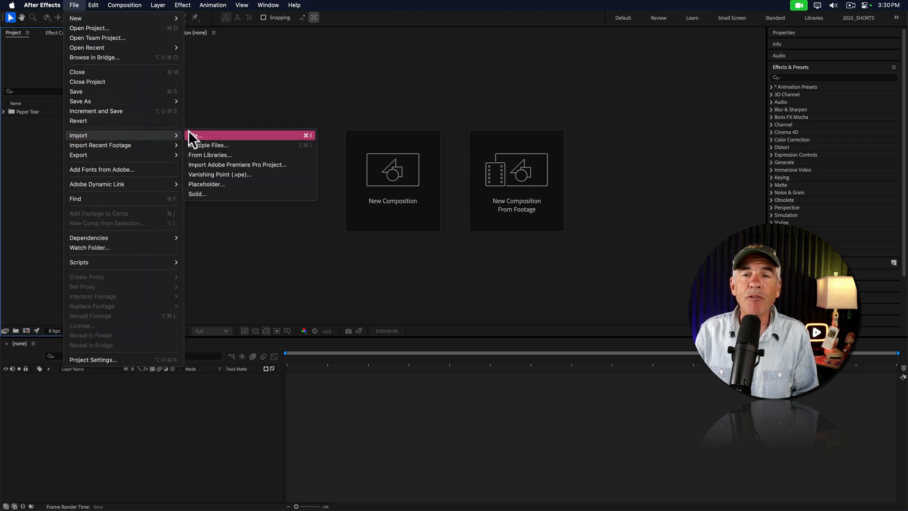
left_click(191, 136)
left_click(260, 69)
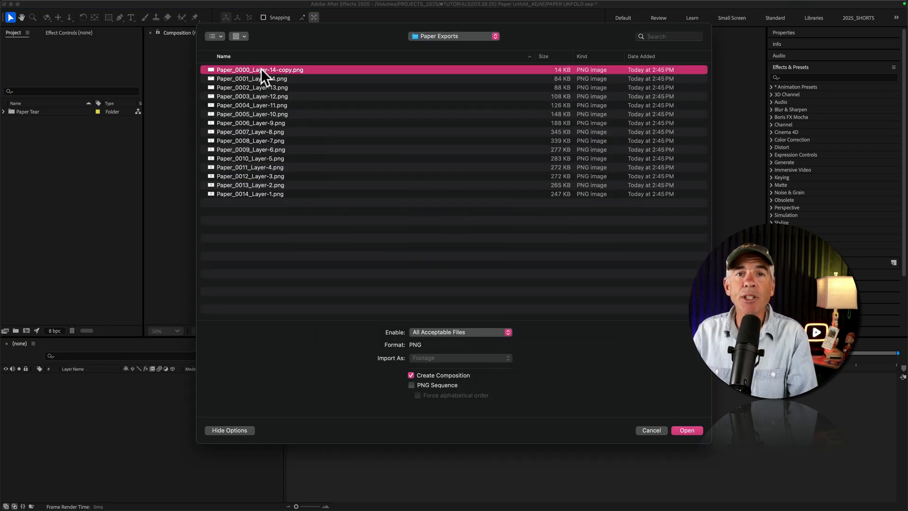
left_click(243, 194, "shift")
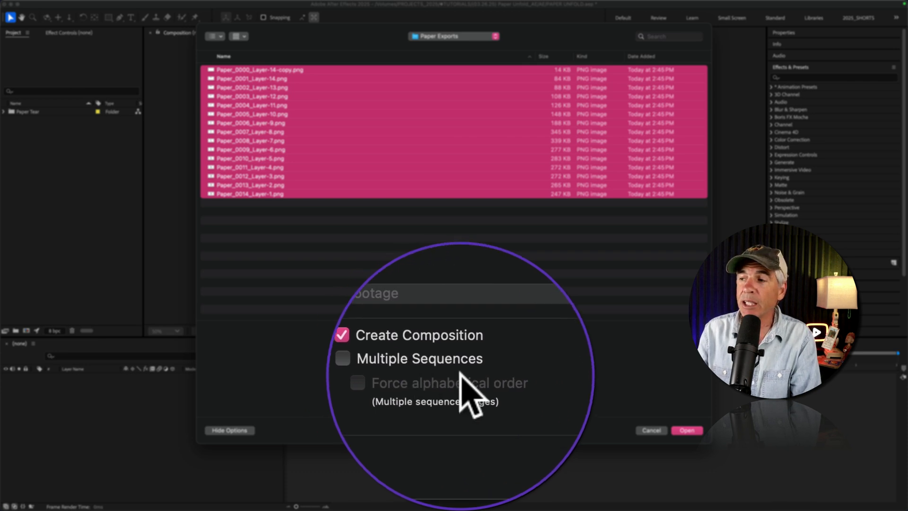
left_click(687, 430)
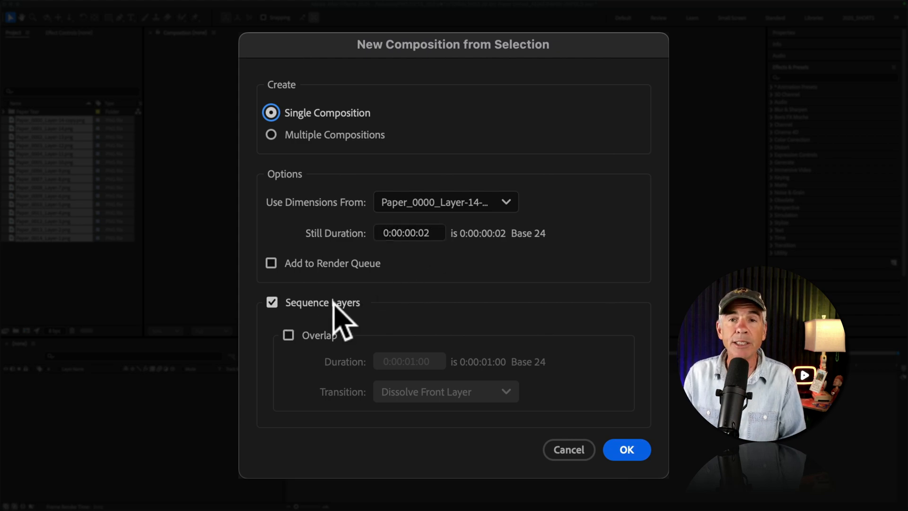
- Create a single composition with a still duration of 0:00:00:02 and non-overlapping sequenced layers, and play it
left_click(632, 450)
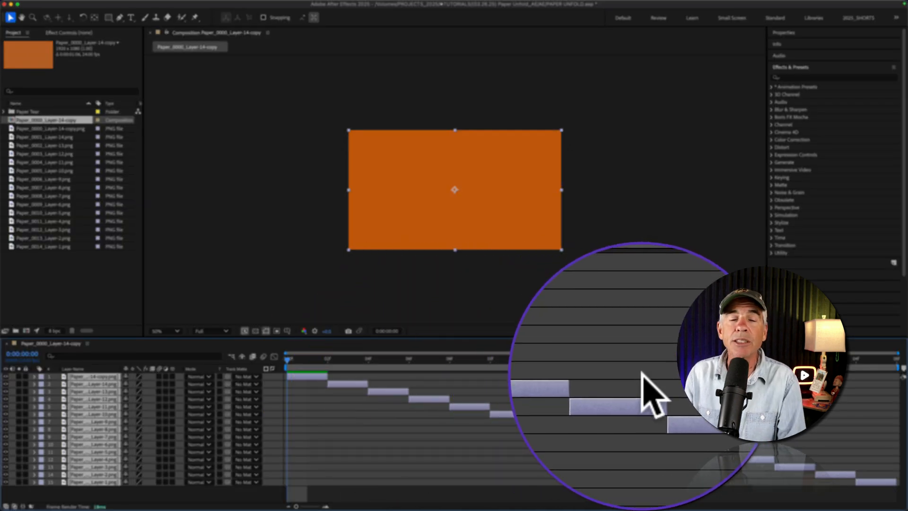
key("space")
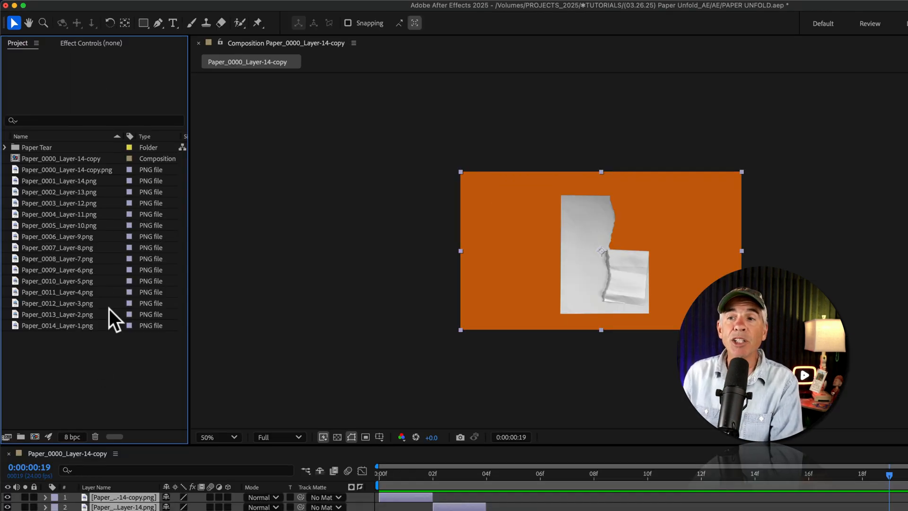
- Group the imported PNG files in a new project folder named Paper Tear Images
left_click_drag(84, 343, 21, 436)
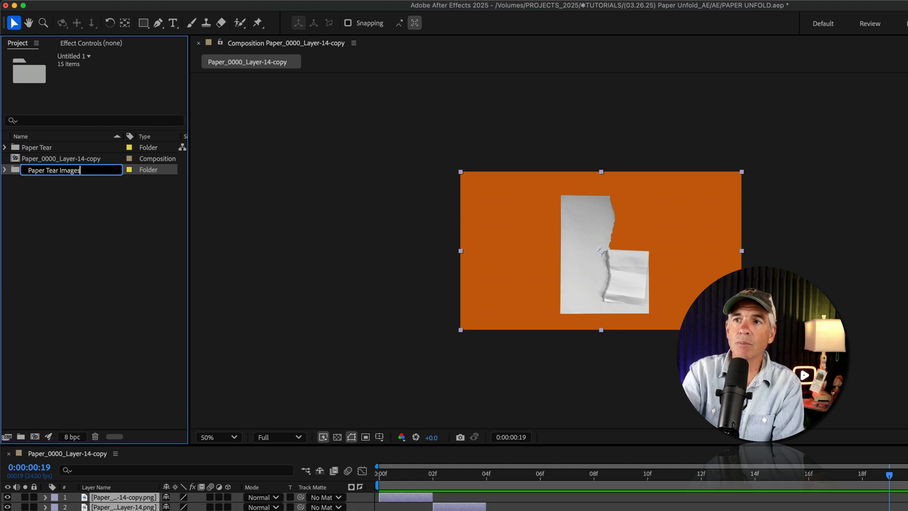
key("Return")
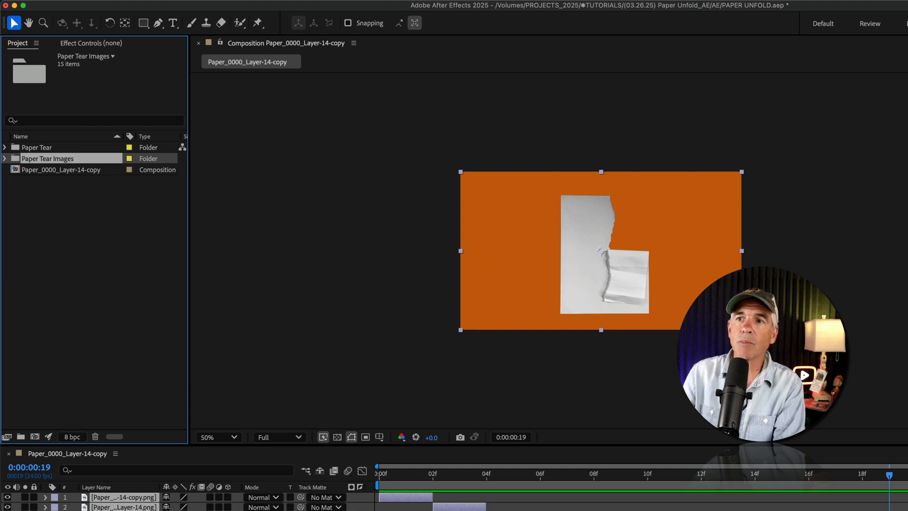
- Rename the Paper_0000_Layer-14-copy composition as Paper Tear Comp
left_click(80, 175)
key("Return")
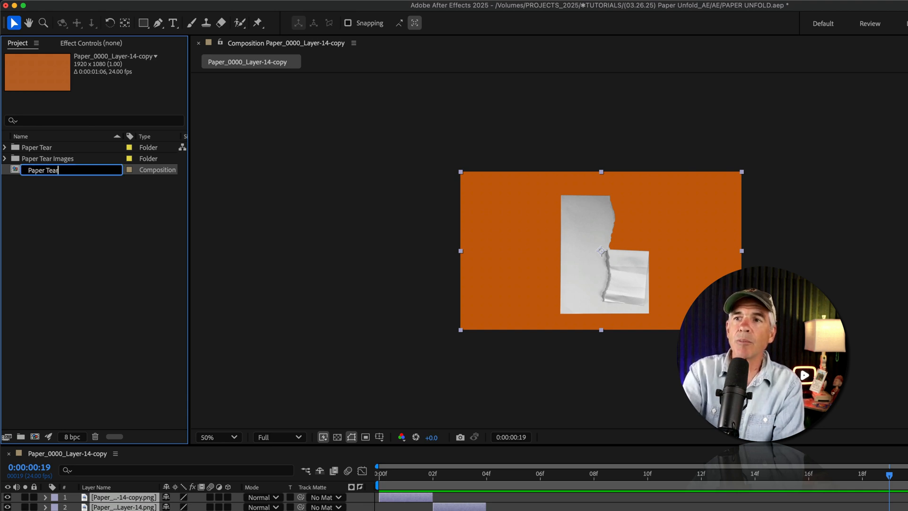
type("Paper Tear Comp")
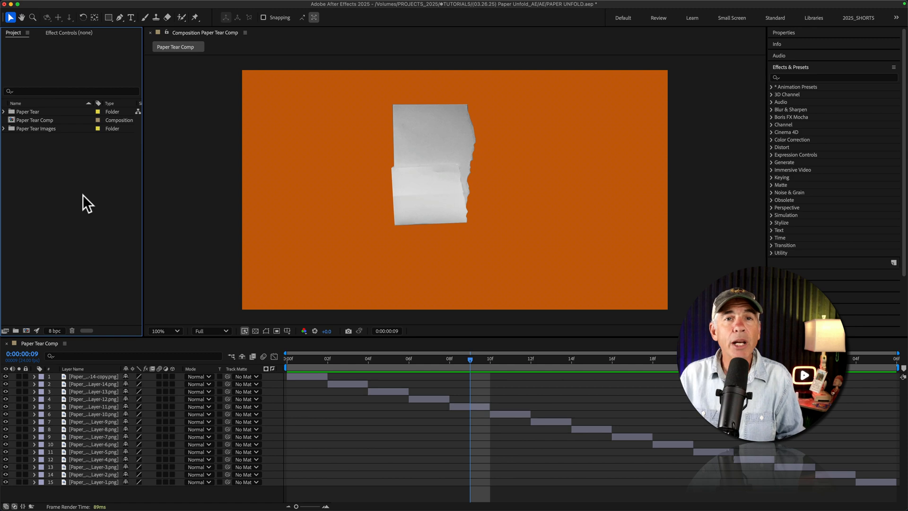
- Create a composition named Main at 1920x1080, 24 fps, with a duration of 0:00:10:00 and a deep orange background
right_click(61, 154)
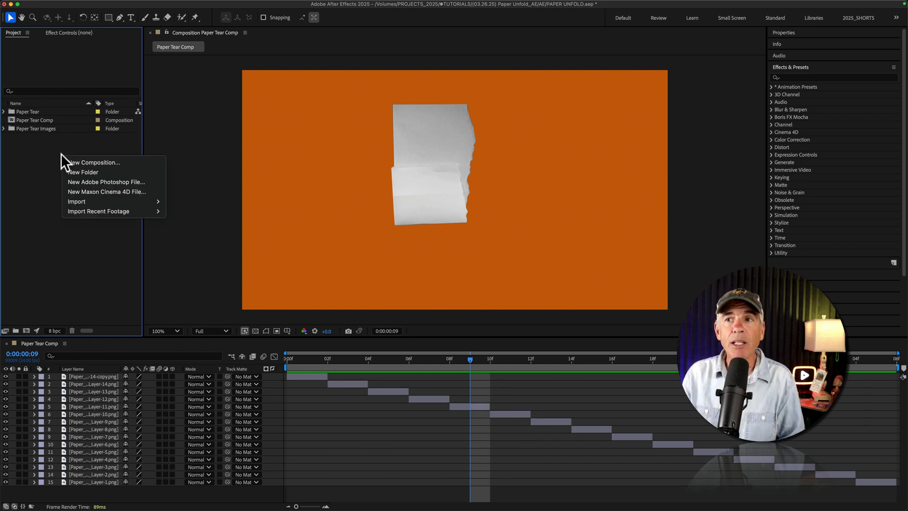
left_click(88, 158)
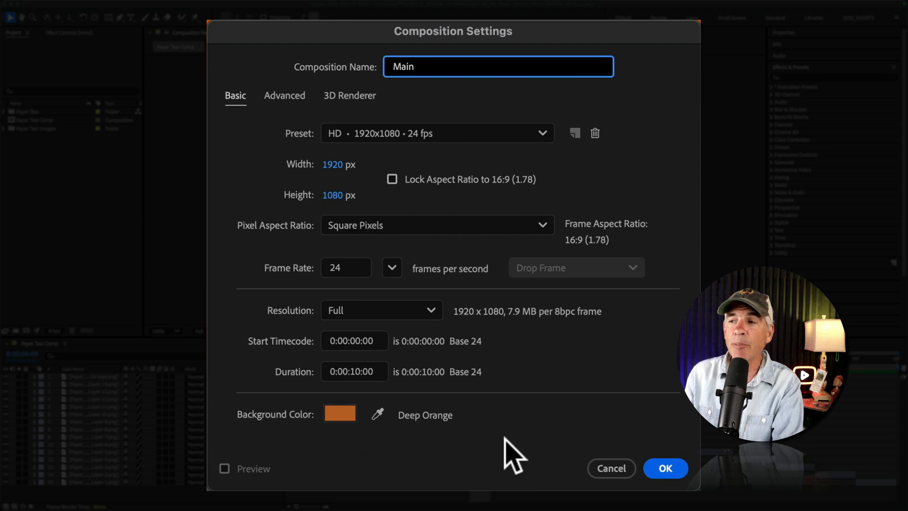
left_click(664, 469)
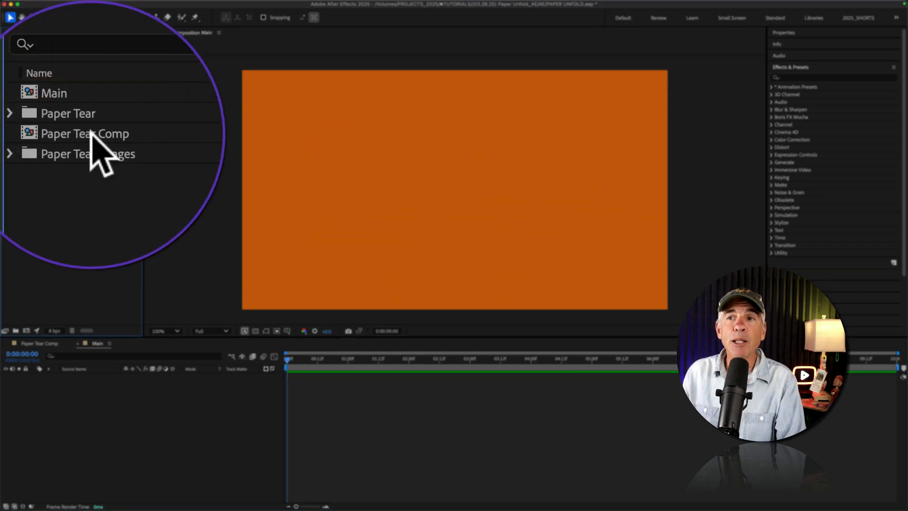
- Add Paper Tear Comp as a layer centred in the Main composition
left_click(91, 134)
left_click_drag(38, 129, 455, 195)
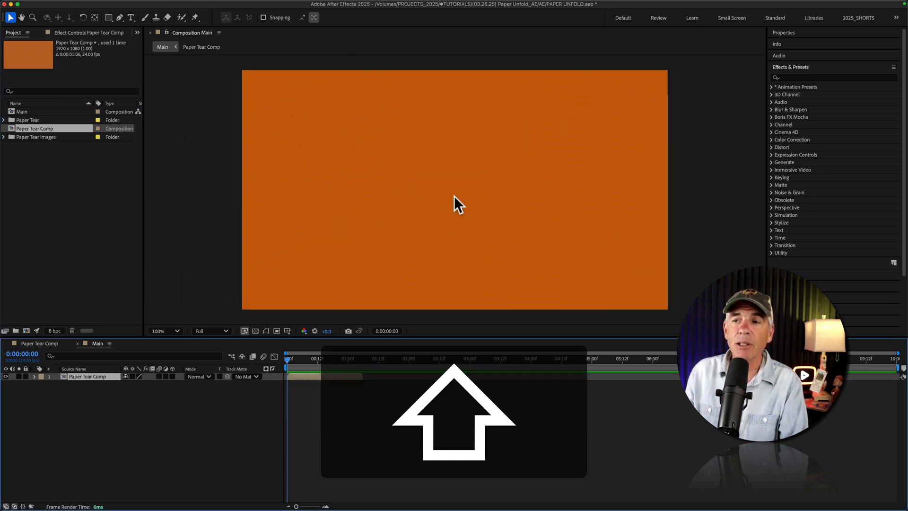
- Enable time remapping on the Paper Tear Comp layer and extend the layer to the end of the Main composition
key("space")
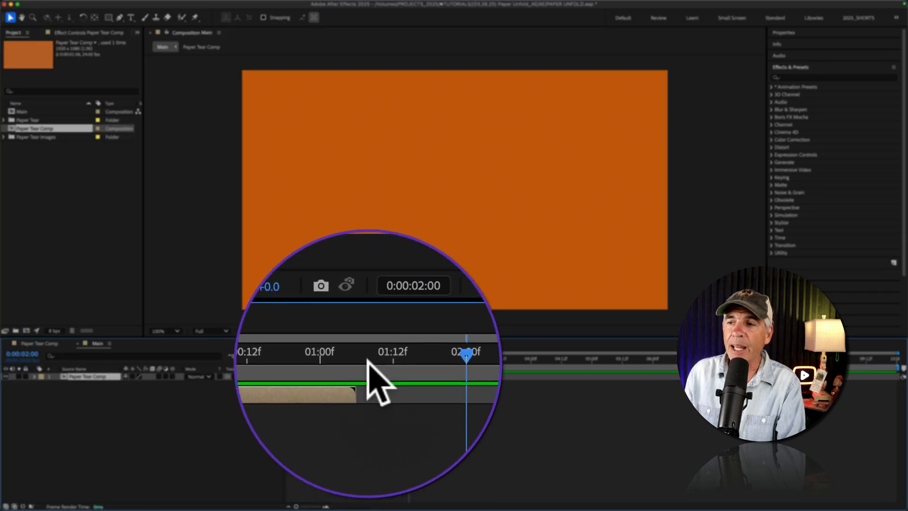
left_click_drag(363, 358, 250, 362)
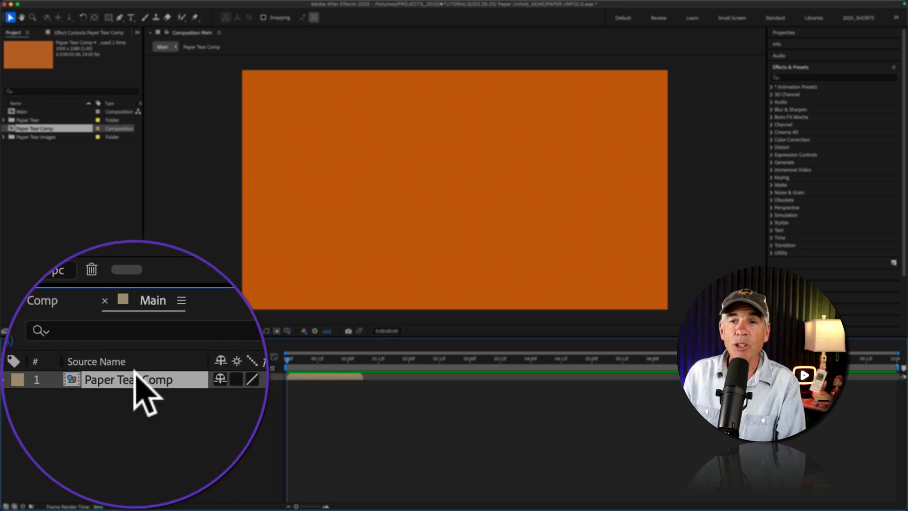
right_click(134, 374)
mouse_move(151, 289)
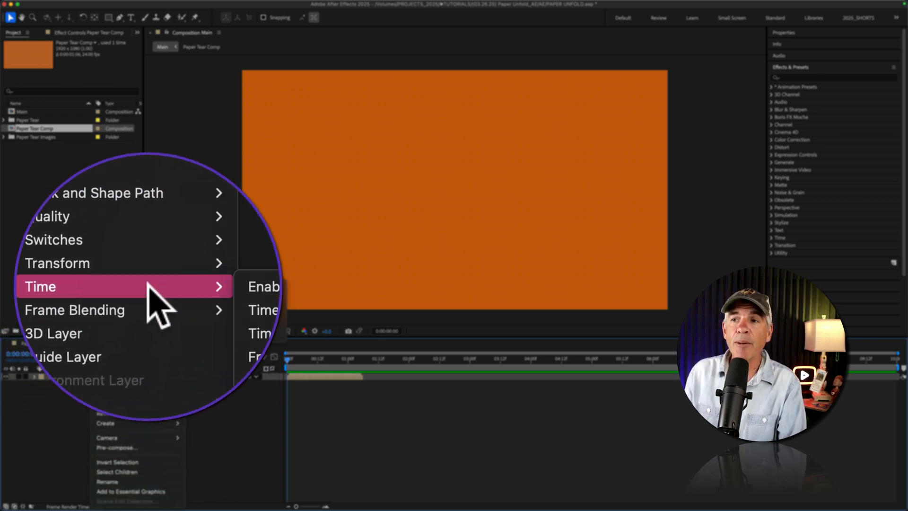
left_click(211, 286)
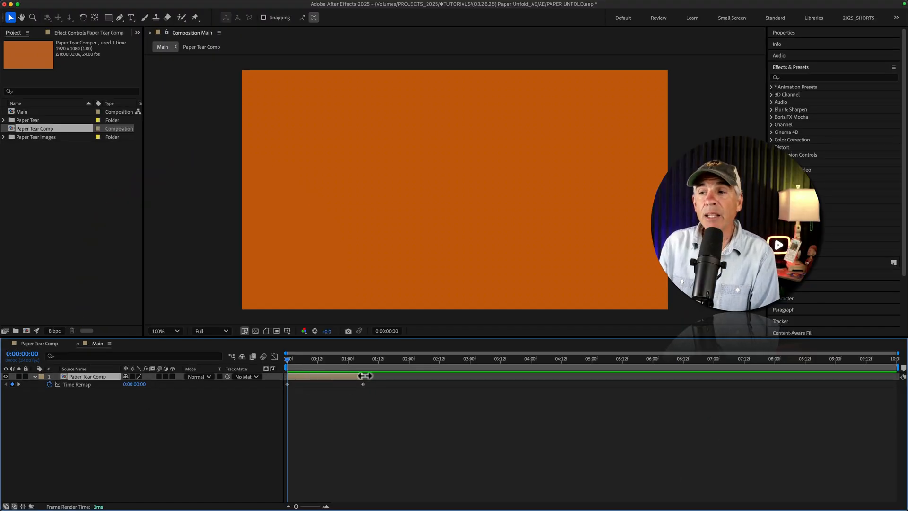
left_click_drag(364, 377, 890, 376)
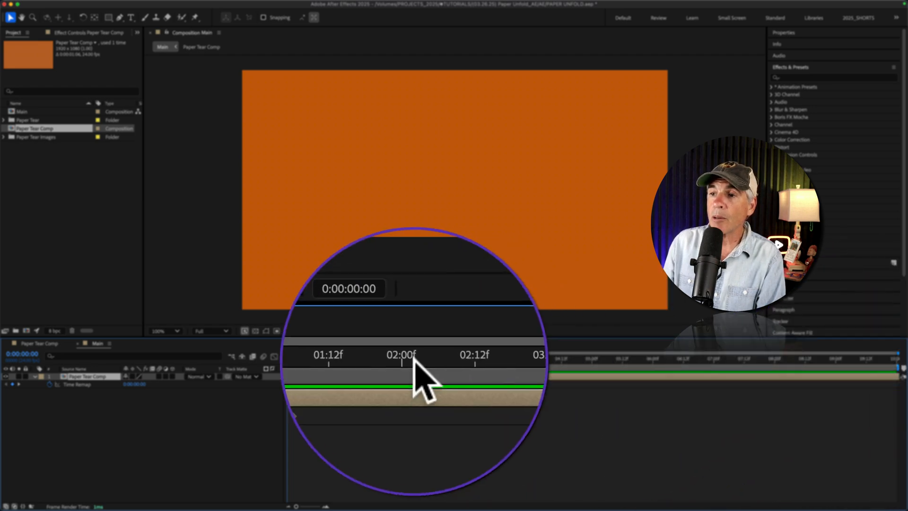
- Replace the Time Remap end keyframe at 0:00:01:06 with a keyframe one frame earlier, at 0:00:01:05
left_click_drag(291, 359, 363, 360)
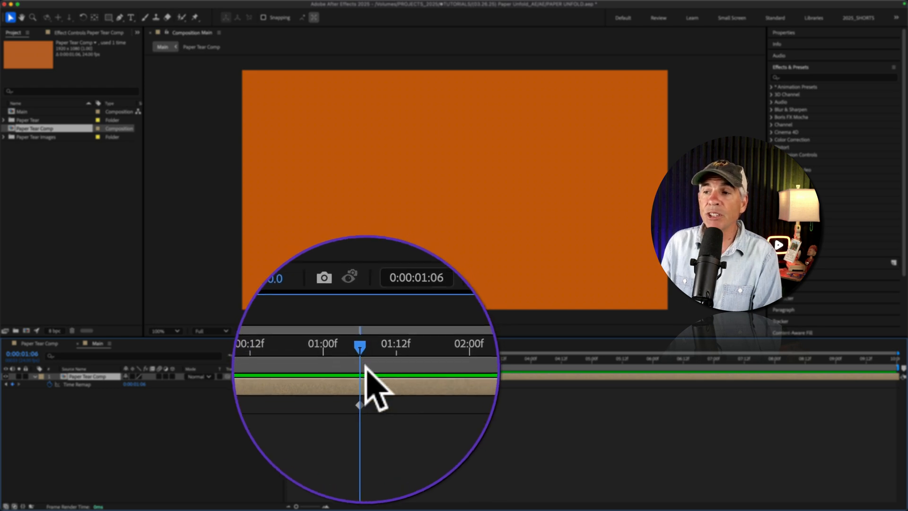
left_click(363, 384)
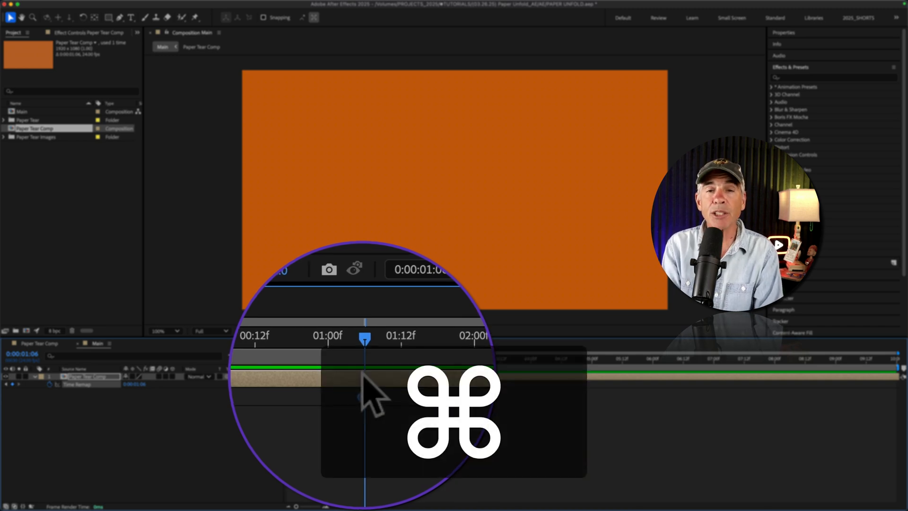
key("super+Left")
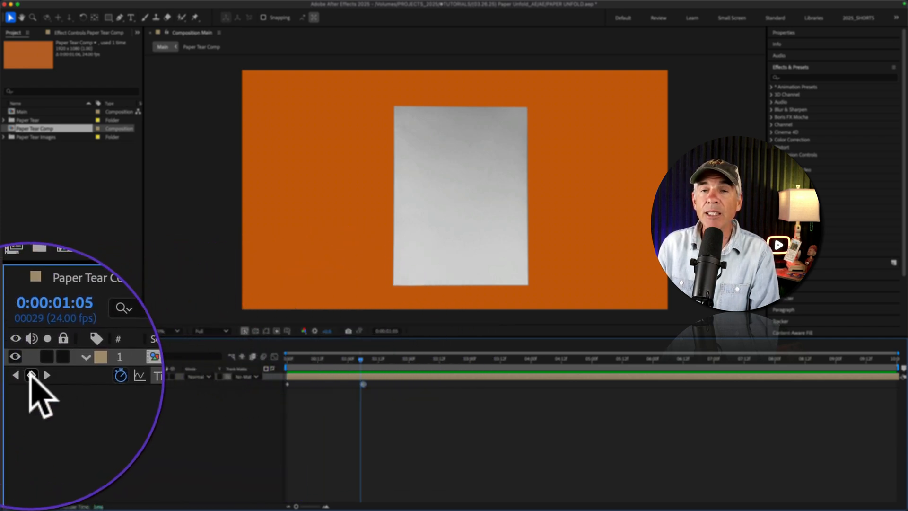
left_click(13, 384)
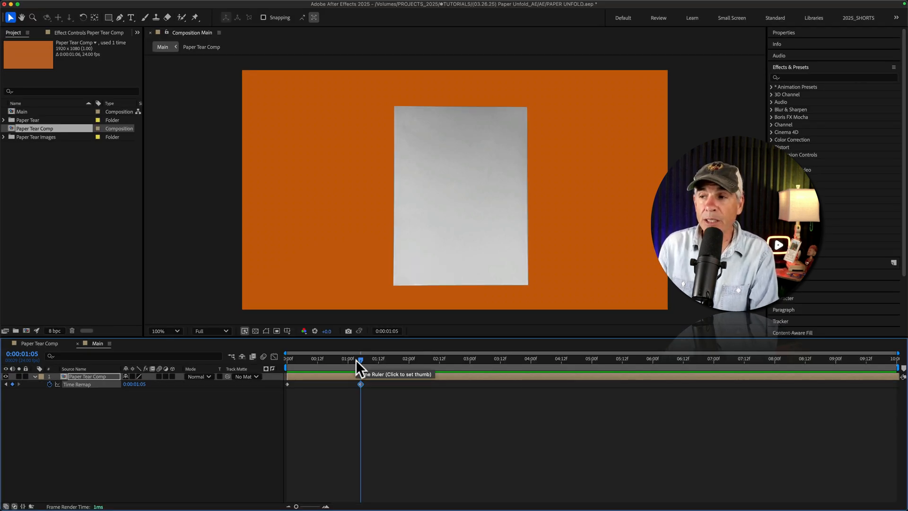
- Apply the expression loopOut() to the Time Remap property of Paper Tear Comp and preview the loop
left_click_drag(356, 360, 378, 360)
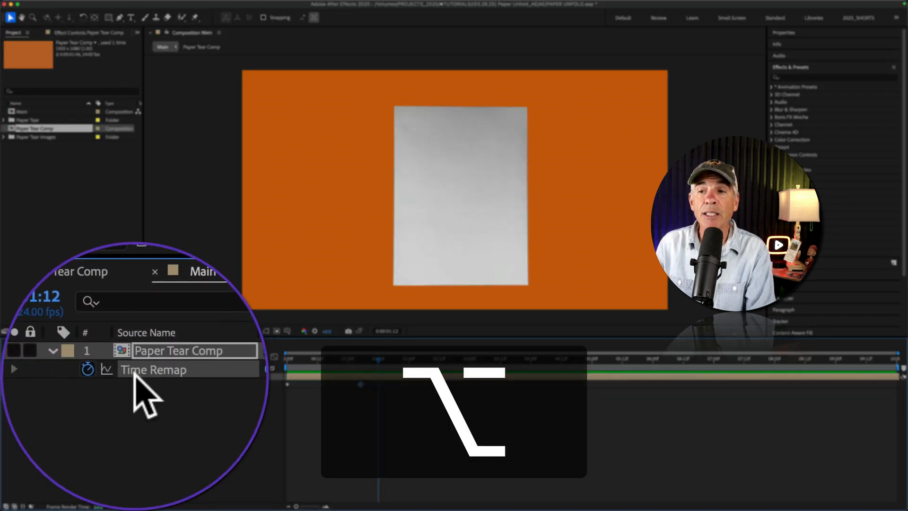
left_click(120, 373, "alt")
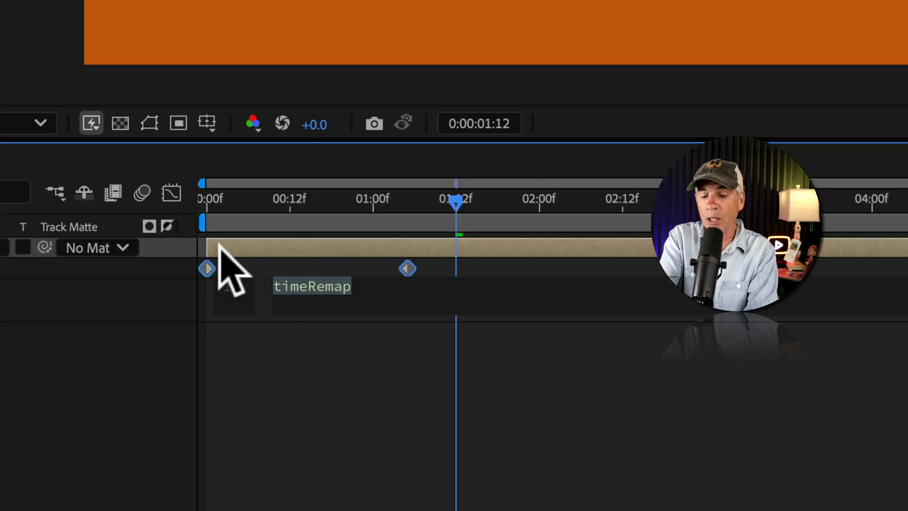
type("loop")
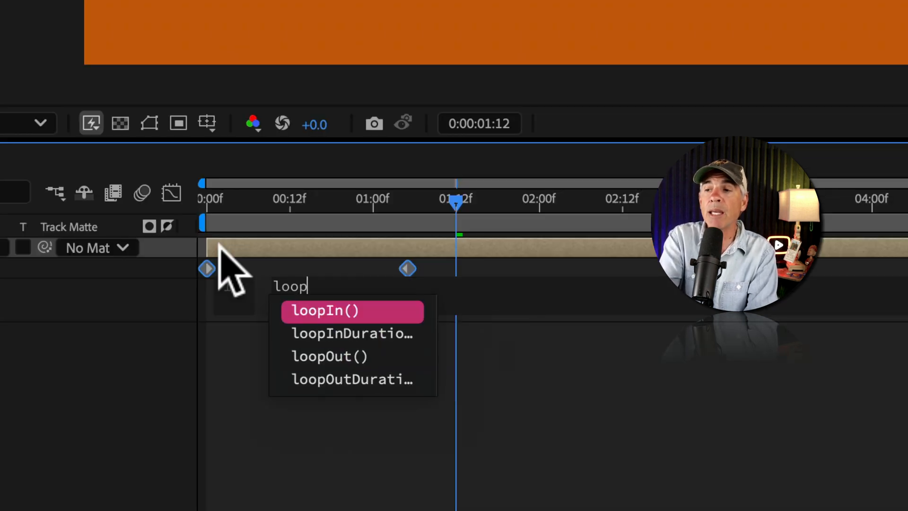
type("Out(")
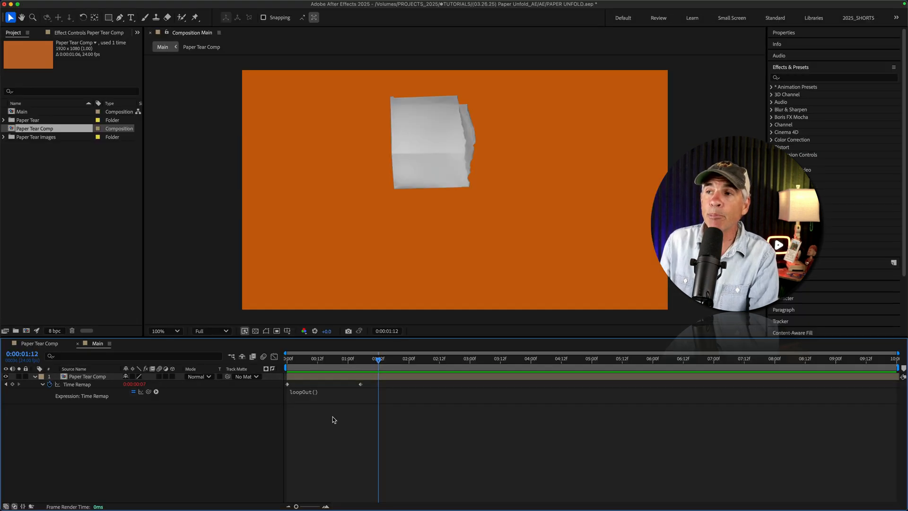
key("space")
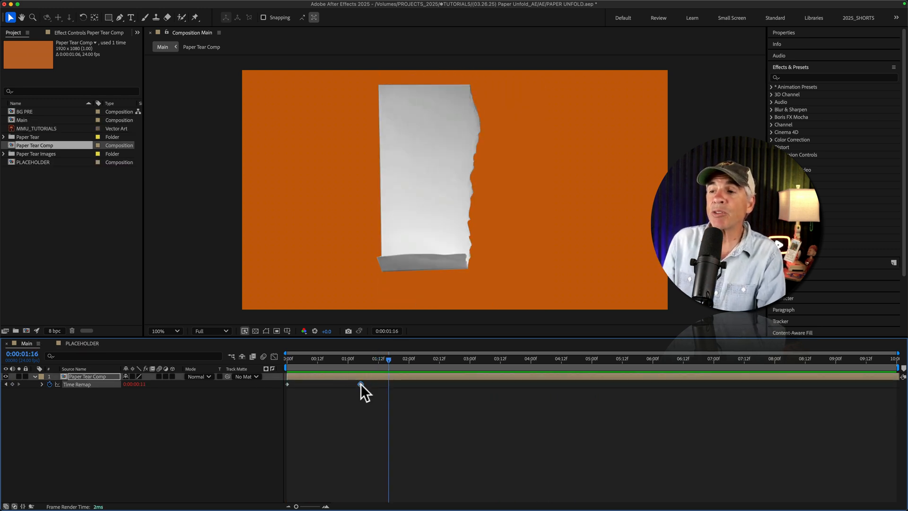
- Move the Time Remap end keyframe to about 0:00:03:00 and then close to the start, previewing the loop at both speeds
left_click_drag(360, 384, 470, 384)
key("space")
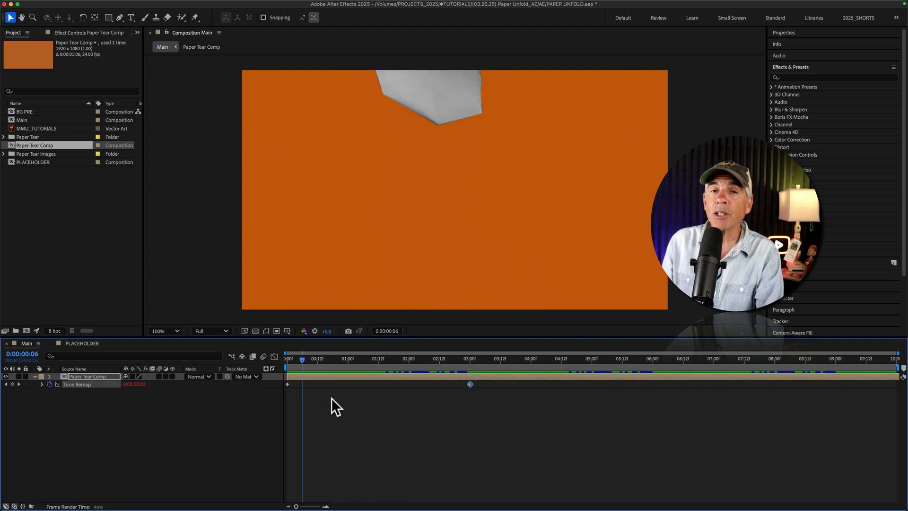
left_click_drag(470, 384, 306, 396)
key("space")
- Open the PLACEHOLDER composition, review its composition settings without changing them, and inspect its character and FLOWER artwork layers
double_click(53, 163)
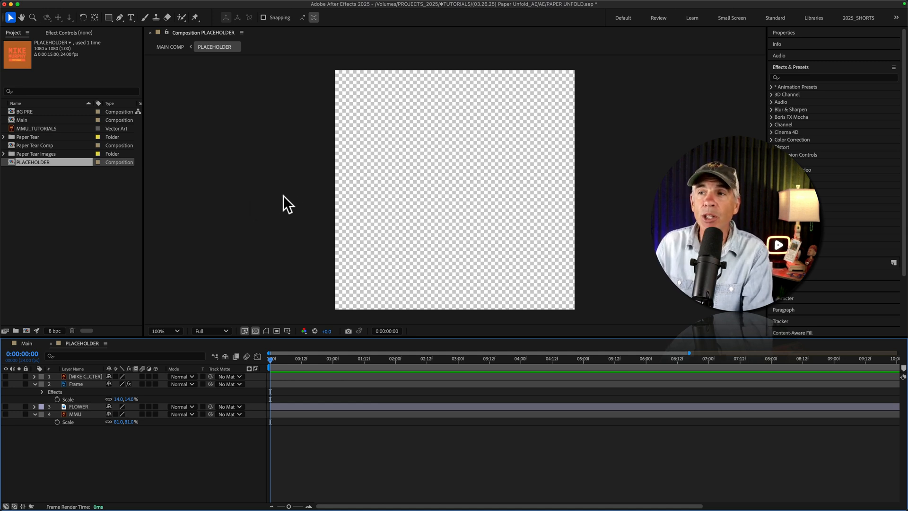
left_click(300, 184)
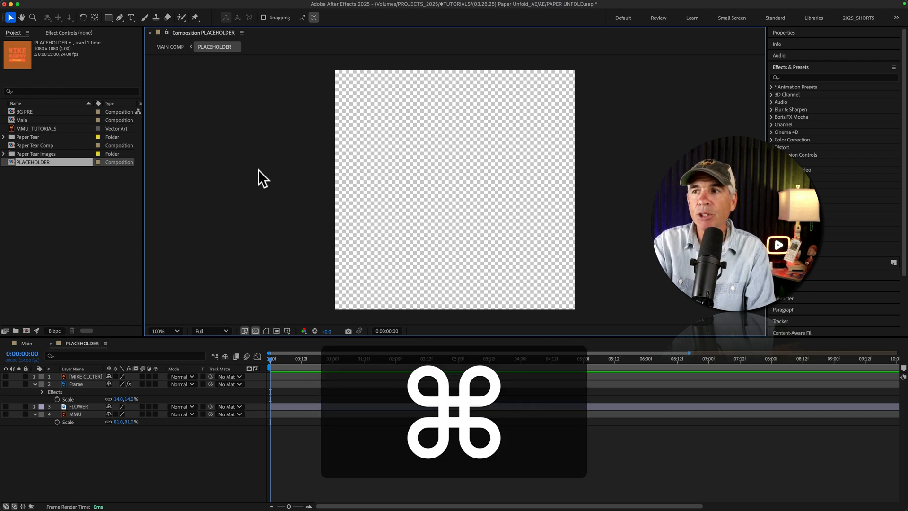
key("super+k")
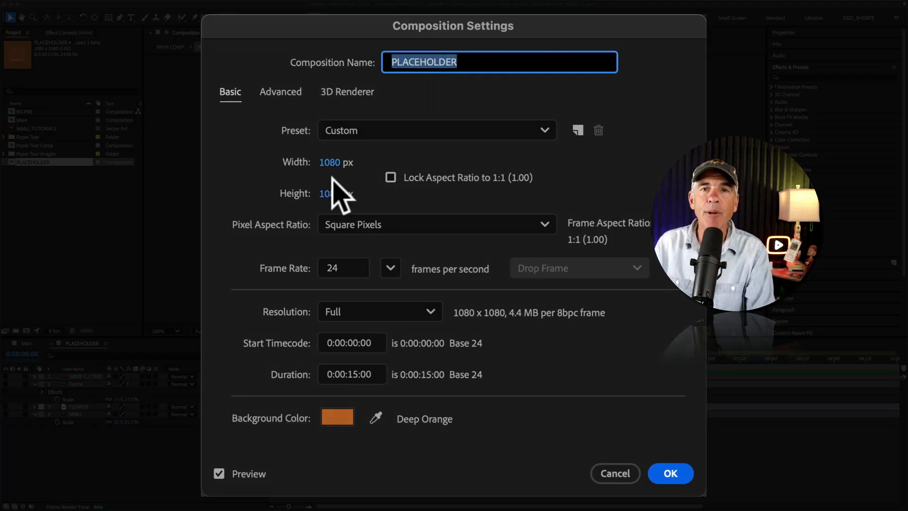
left_click(621, 481)
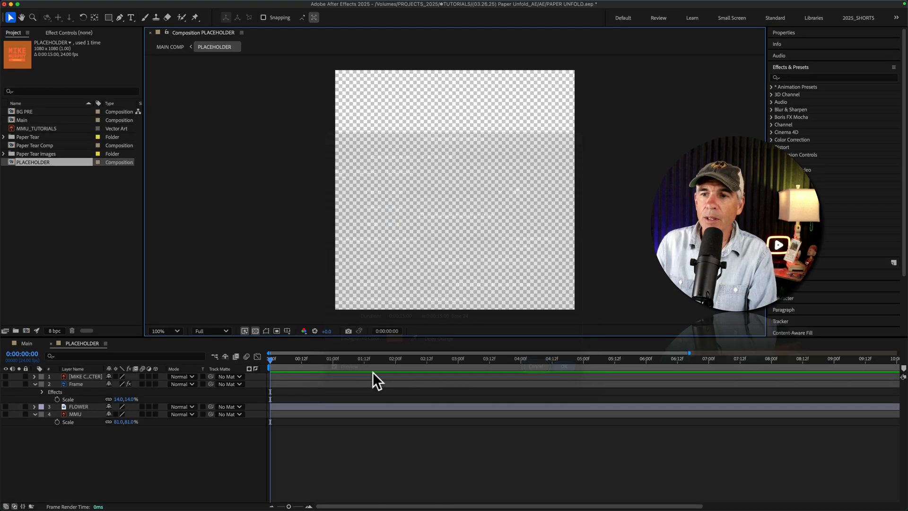
left_click(6, 376)
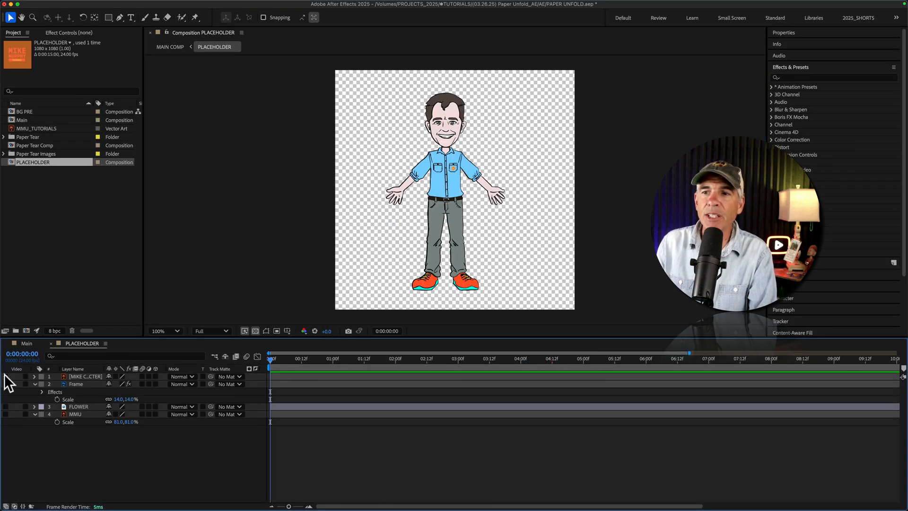
left_click(5, 406)
left_click(5, 407)
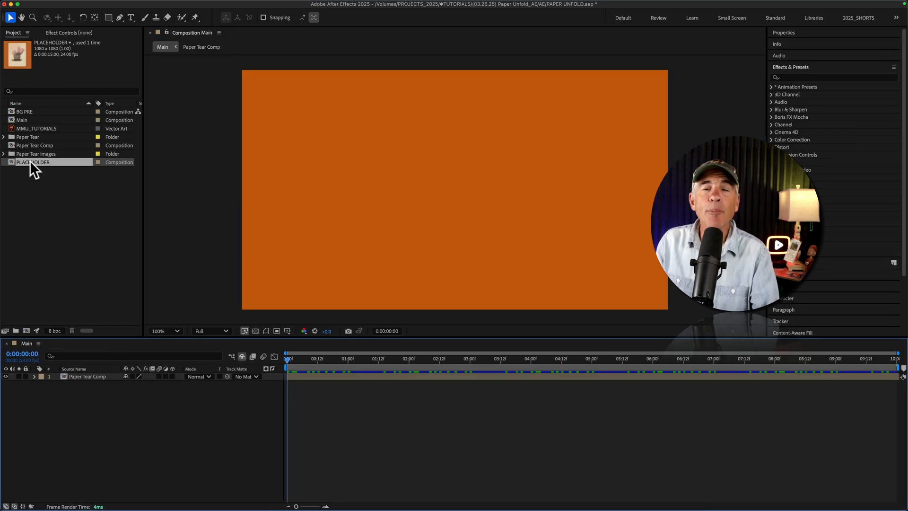
- Add PLACEHOLDER centred in the Main composition and show its FLOWER and Frame layers instead of MMU
left_click_drag(30, 161, 458, 189)
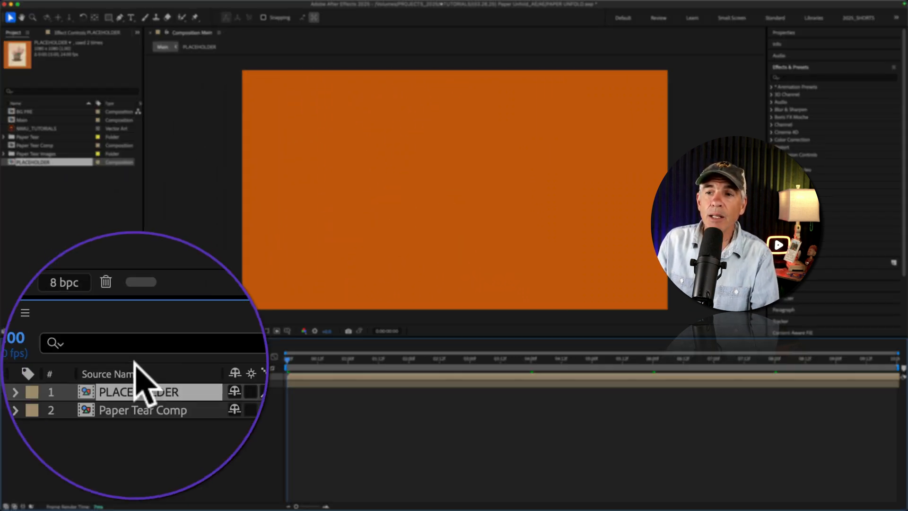
double_click(136, 377)
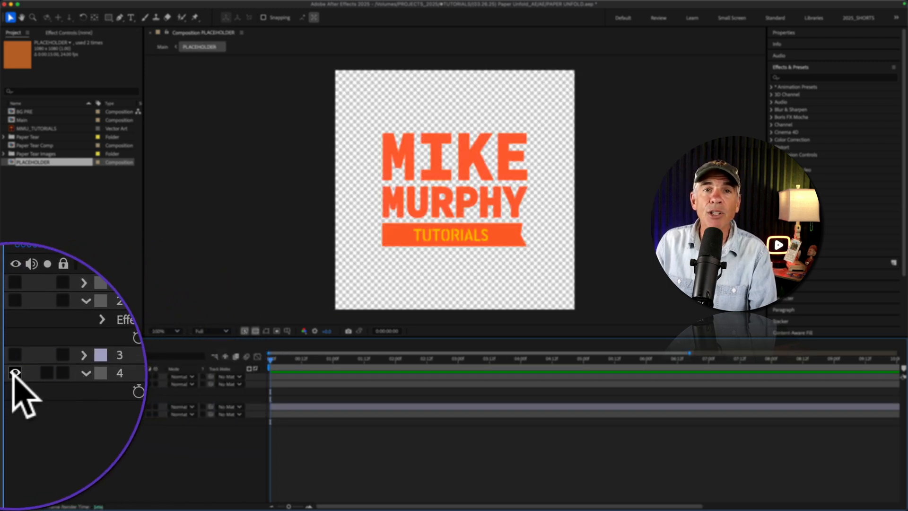
left_click(13, 374)
left_click(14, 373)
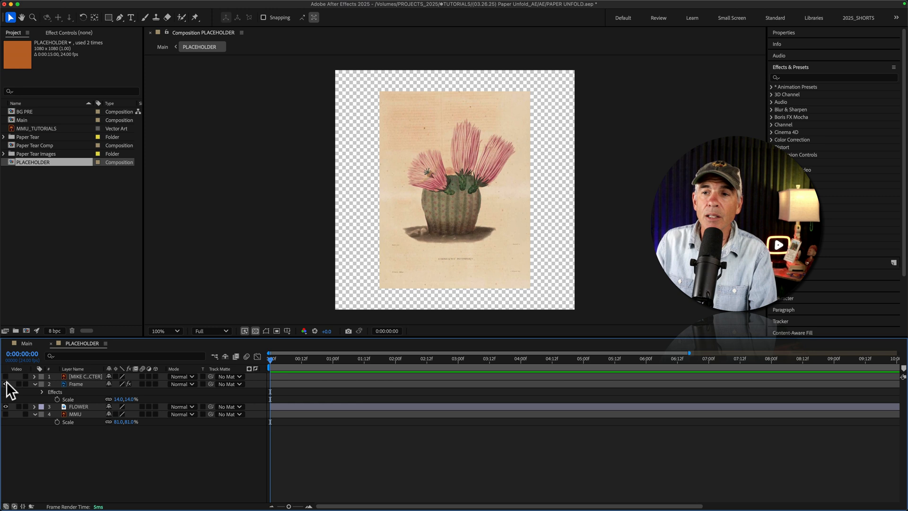
left_click(30, 345)
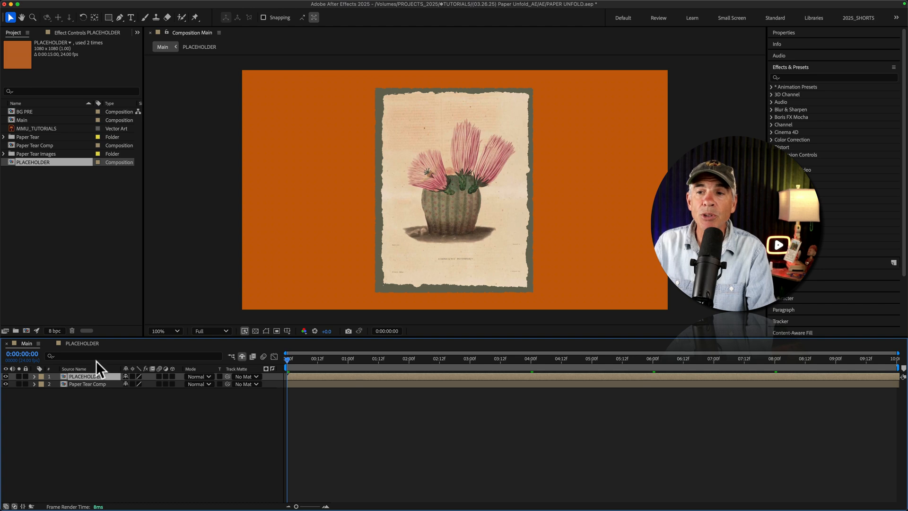
- In PLACEHOLDER, hide the Frame and FLOWER layers, show the MMU layer, and return to the Main composition
left_click(72, 343)
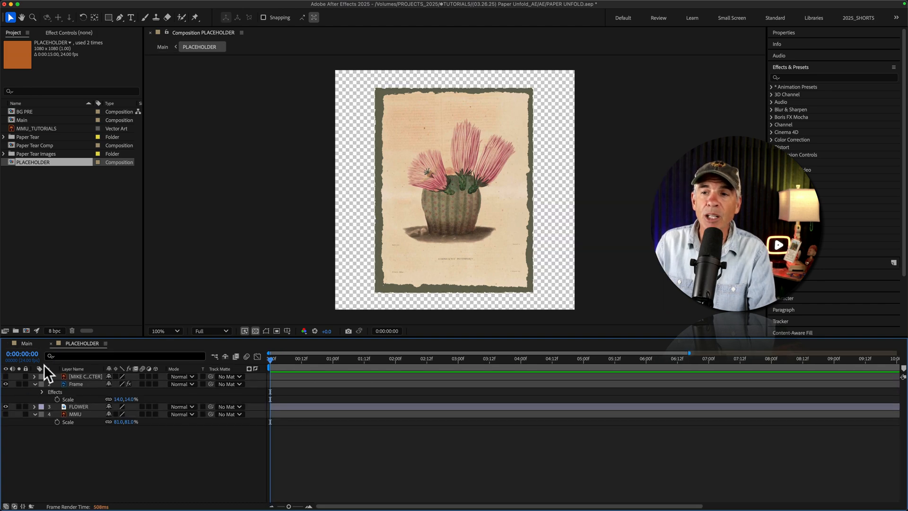
left_click(6, 384)
left_click(6, 406)
left_click(6, 414)
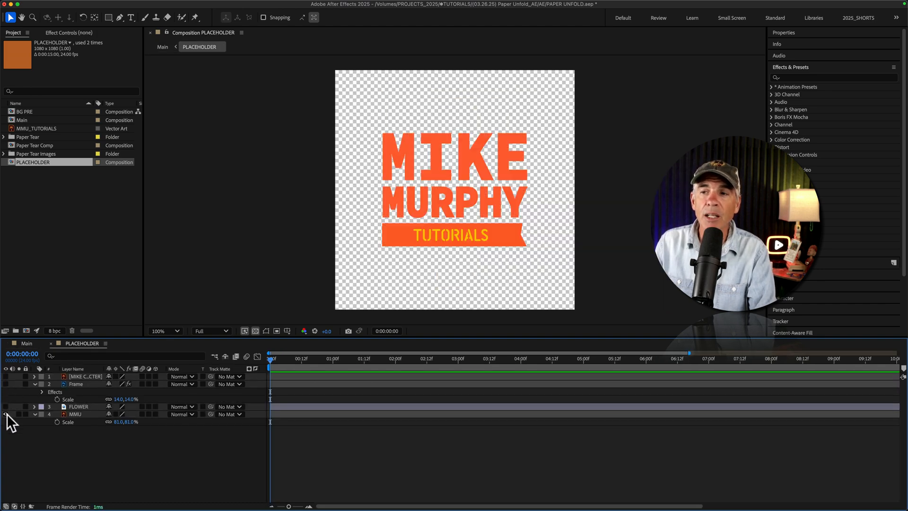
left_click(26, 343)
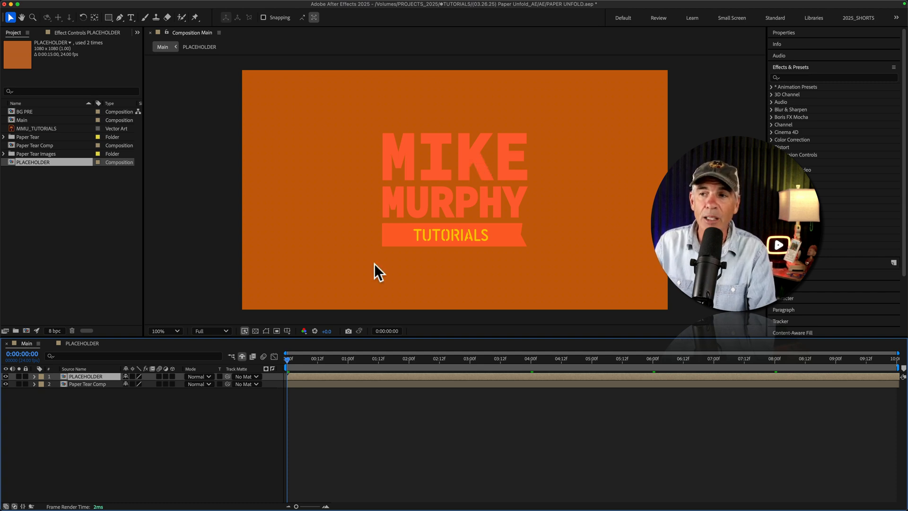
- Reveal the shy layers in Main and make the BG PRE background layer visible
left_click(242, 355)
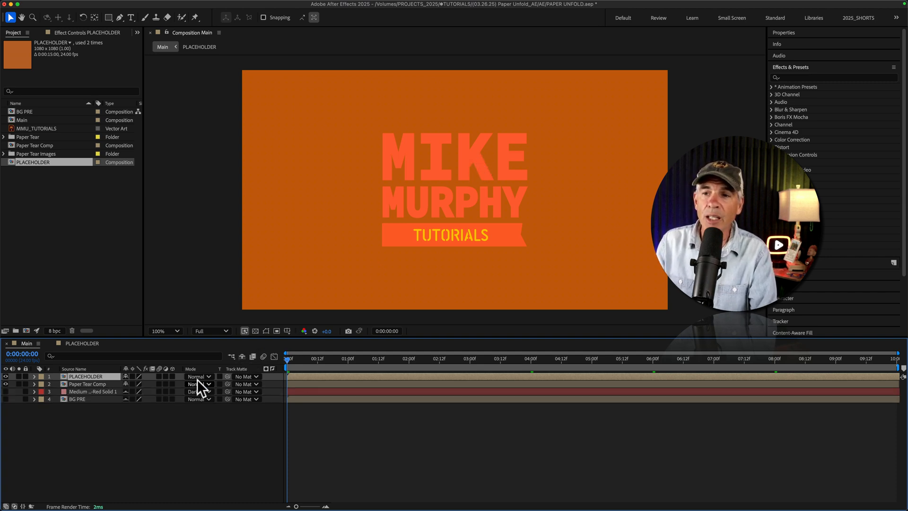
left_click(6, 399)
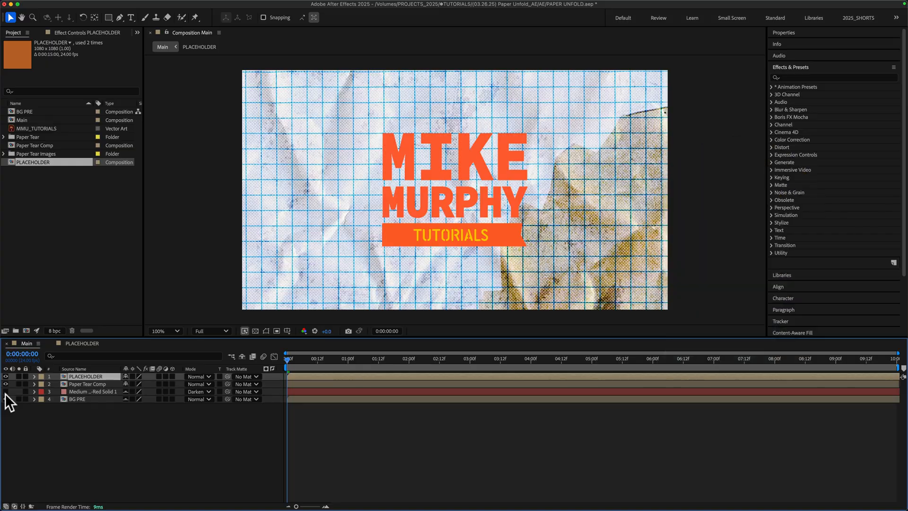
- Move the PLACEHOLDER layer below Paper Tear Comp in Main, scrub through the opening, and return to the first frame
mouse_move(138, 353)
left_mouse_down()
mouse_move(163, 336)
mouse_move(152, 357)
mouse_move(127, 358)
left_mouse_up()
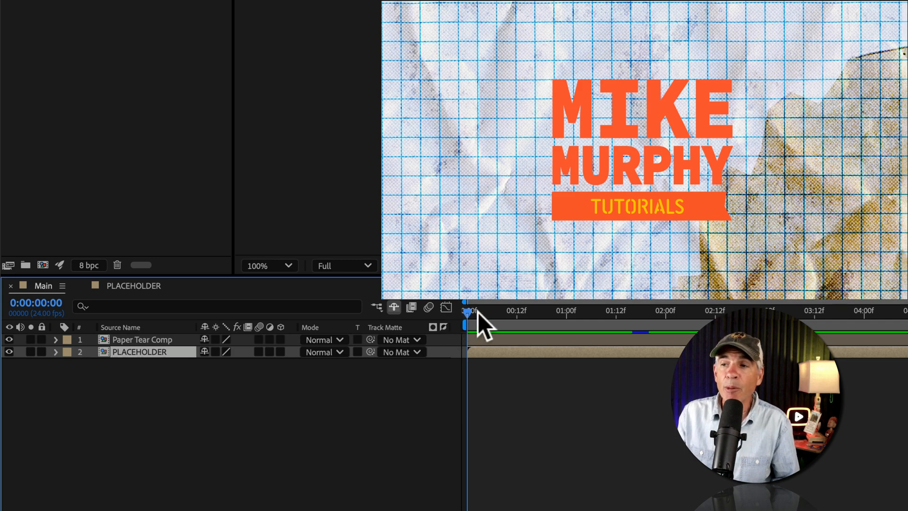
left_click_drag(477, 312, 649, 313)
key("Home")
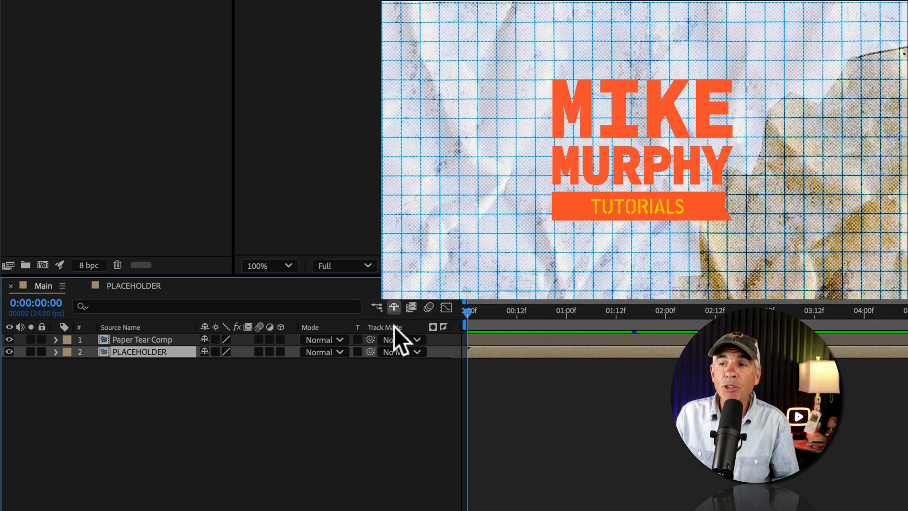
- Check the timeline's column options for Modes and compare the composition with the PLACEHOLDER layer hidden and shown
right_click(323, 327)
mouse_move(344, 378)
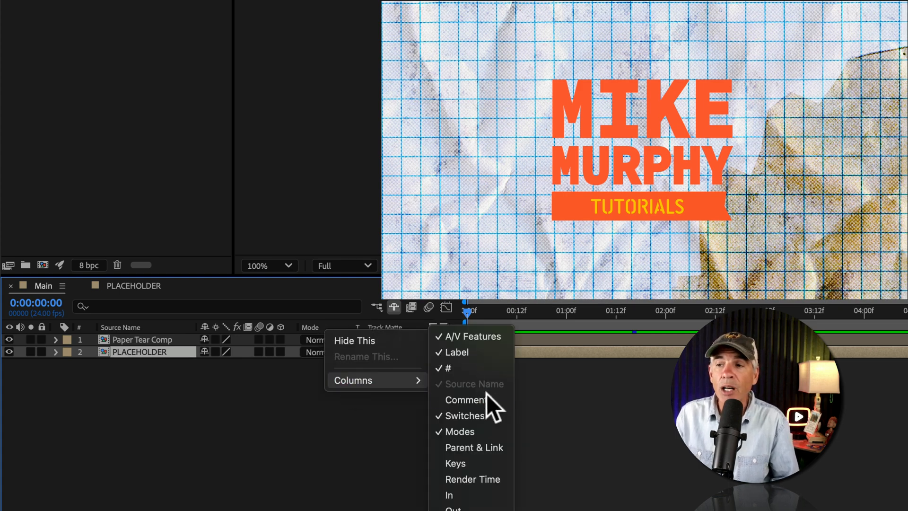
left_click(345, 444)
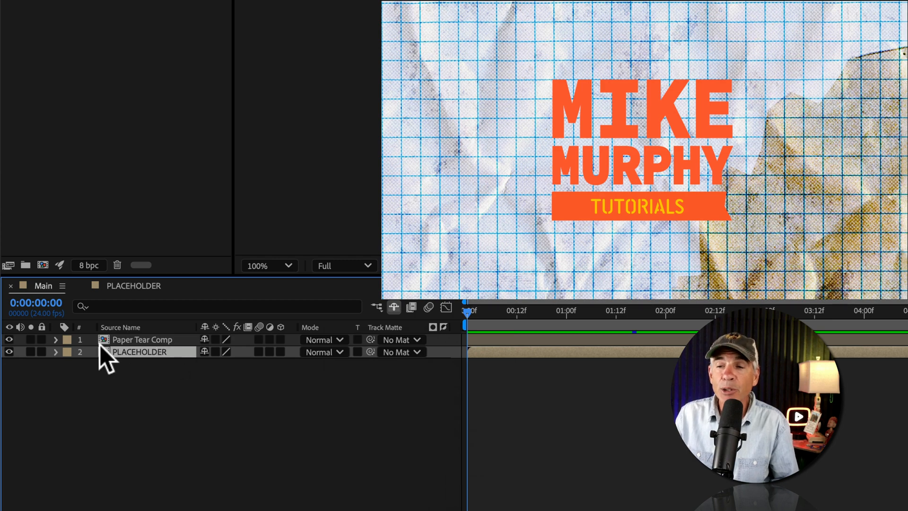
left_click(9, 352)
left_click(9, 352)
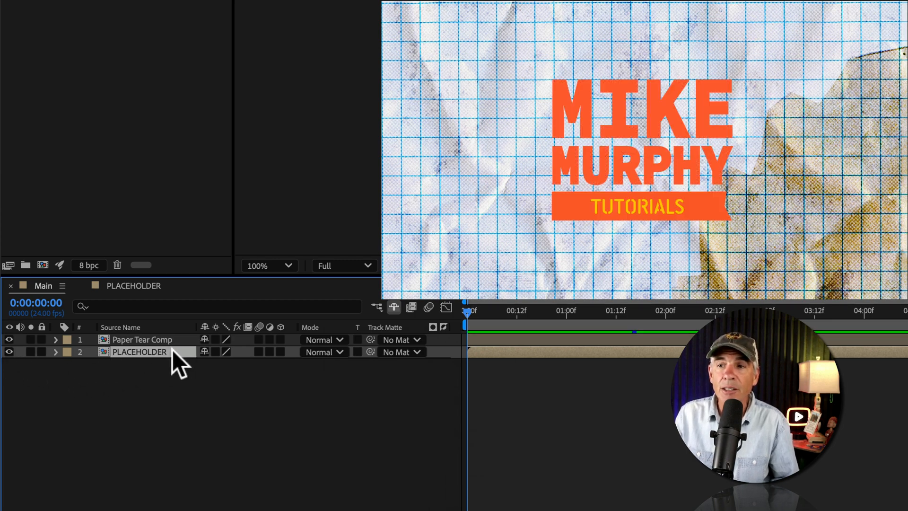
- Set the PLACEHOLDER layer's track matte to Paper Tear Comp and scrub through the matted paper animation
left_click(417, 352)
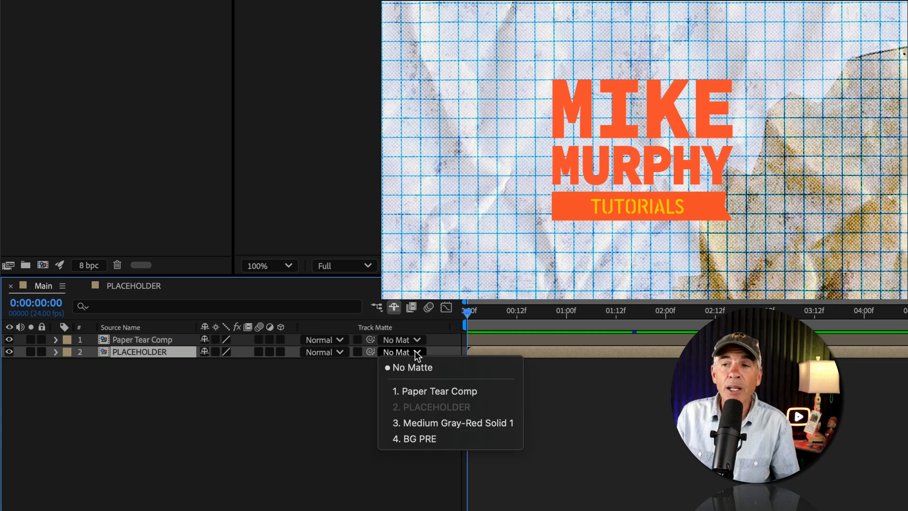
left_click(484, 392)
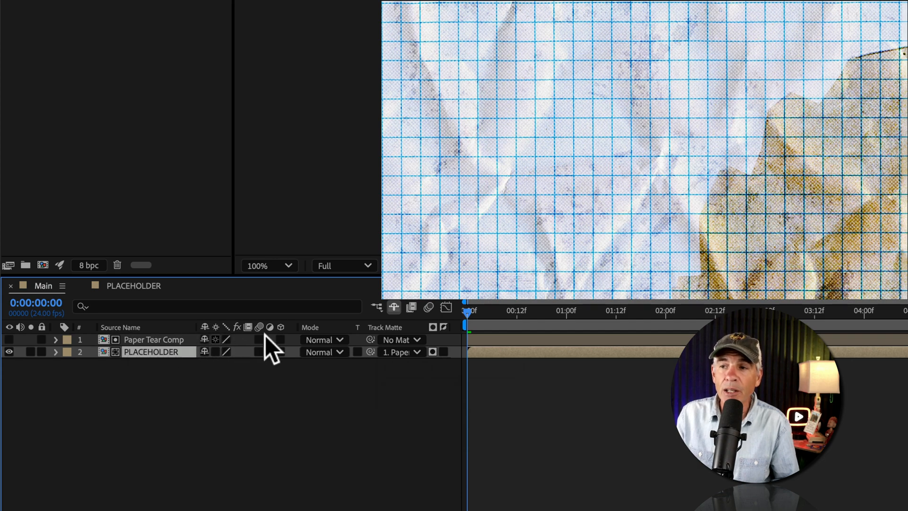
left_click_drag(466, 312, 700, 311)
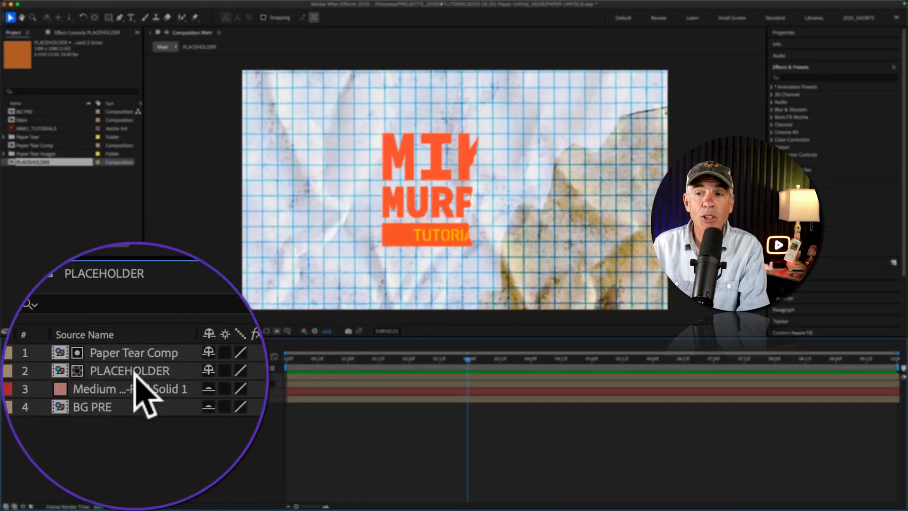
- In PLACEHOLDER, hide the MMU layer, show the FLOWER and Frame layers, and return to Main to preview the animation
left_click(95, 384)
double_click(95, 383)
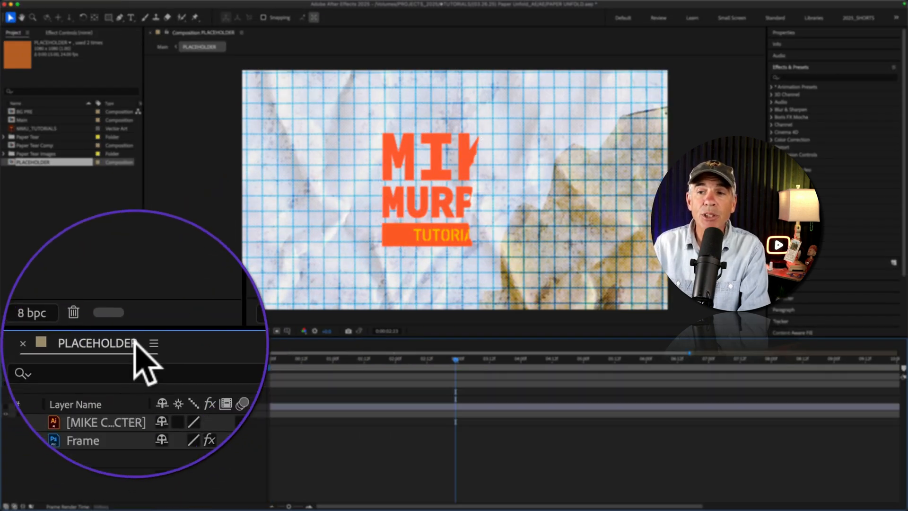
left_click(5, 414)
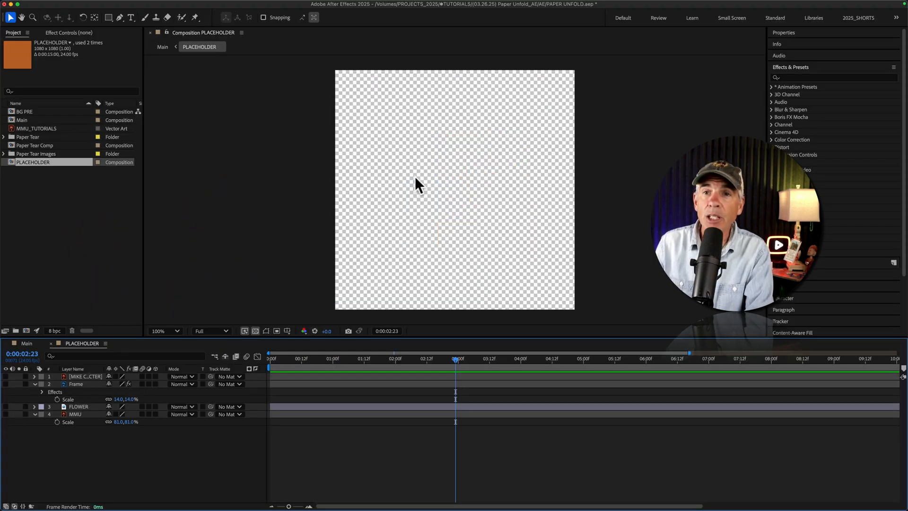
left_click(5, 407)
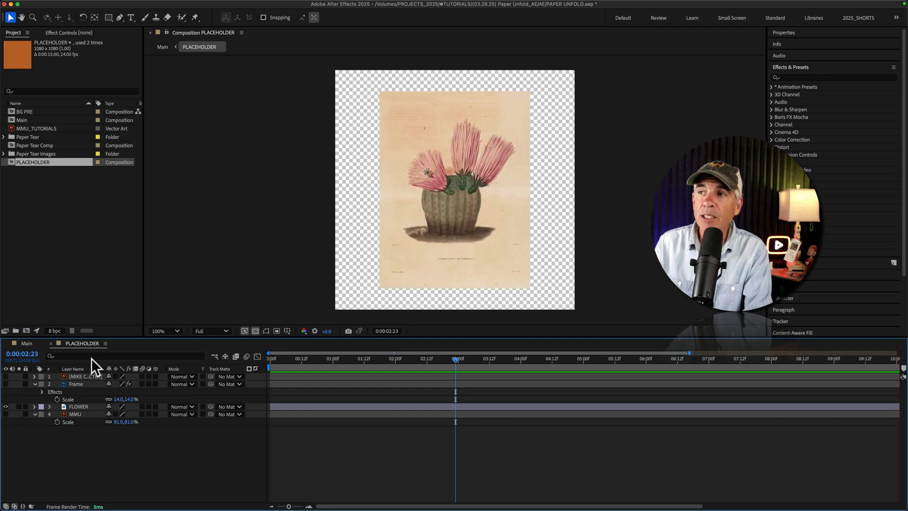
left_click(5, 384)
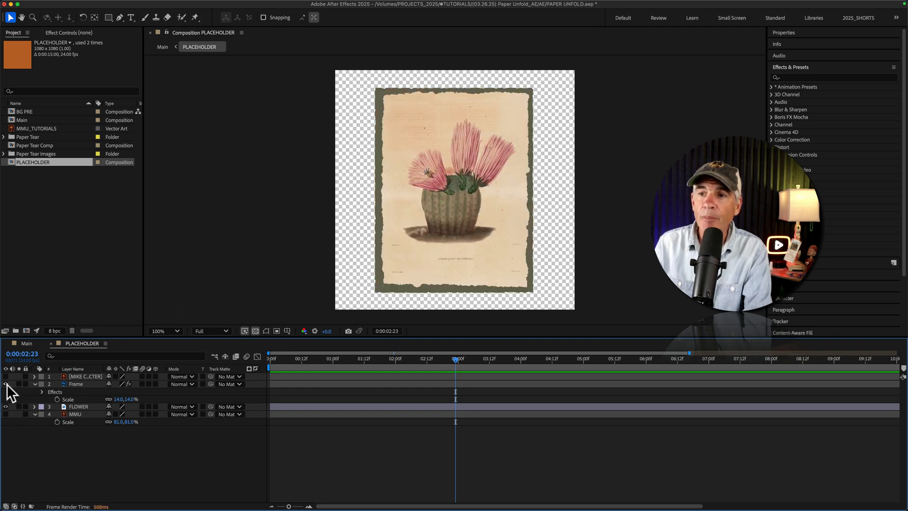
left_click(26, 343)
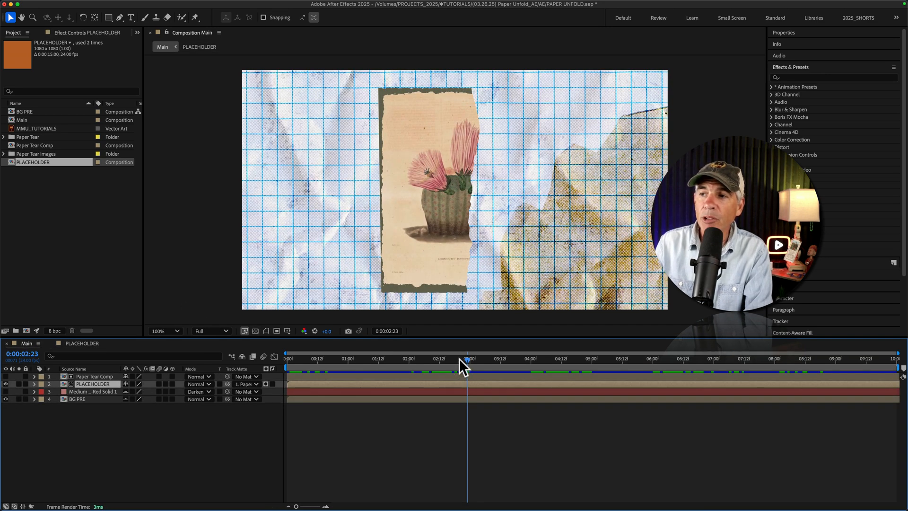
key("space")
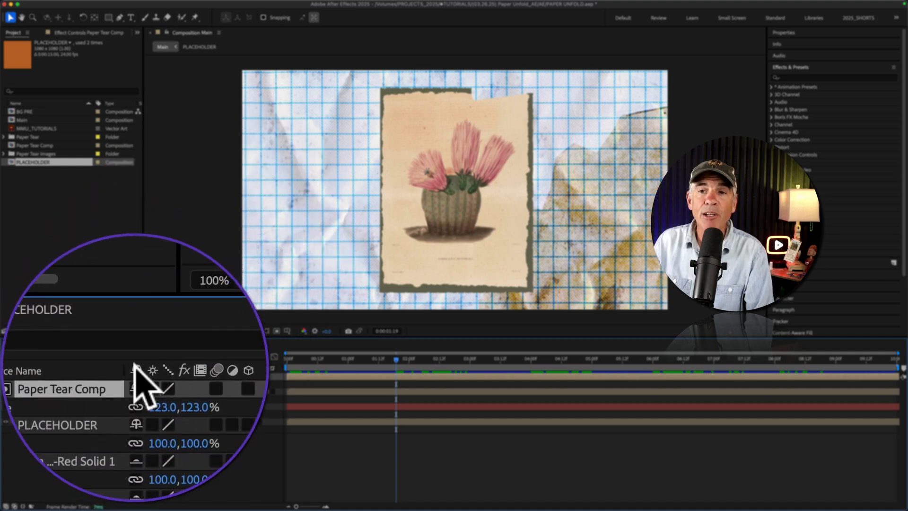
- Compare Main with the Paper Tear Comp layer shown and hidden, and scale that layer up to about 130%
left_click(15, 387)
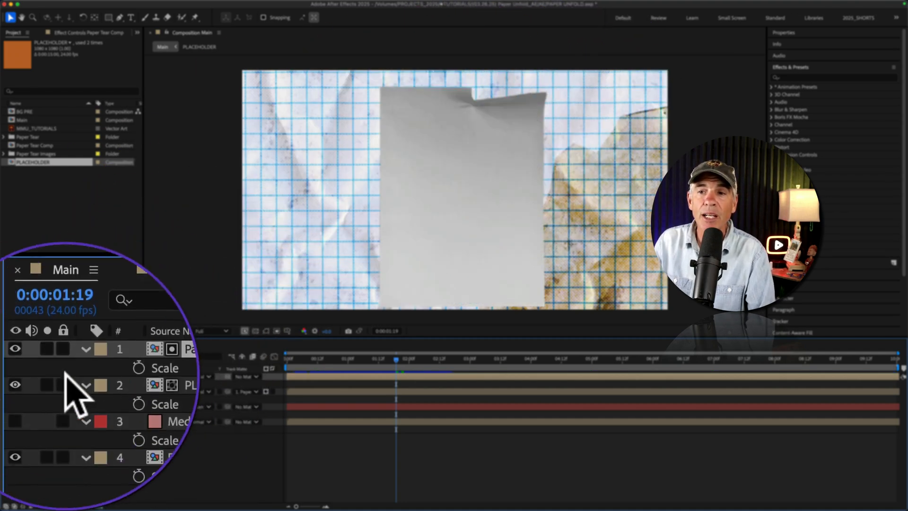
left_click(14, 373)
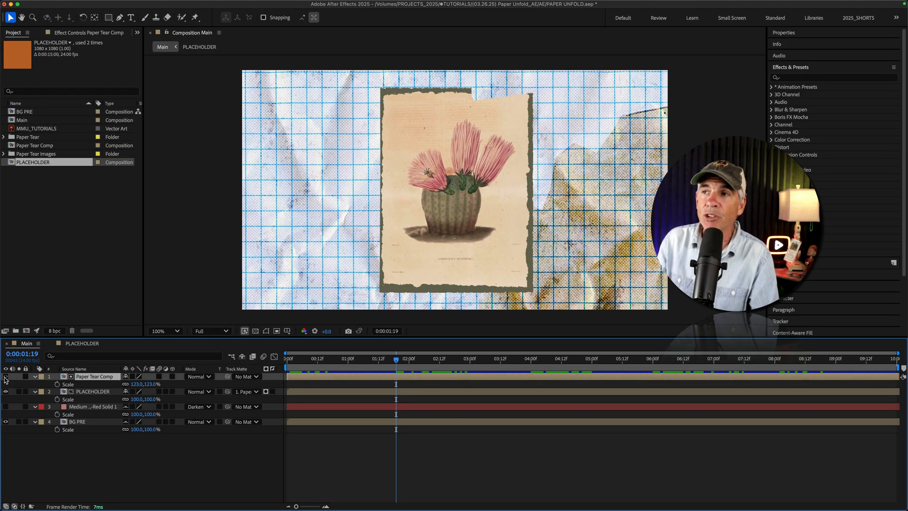
key("Page_Down")
key("Page_Down")
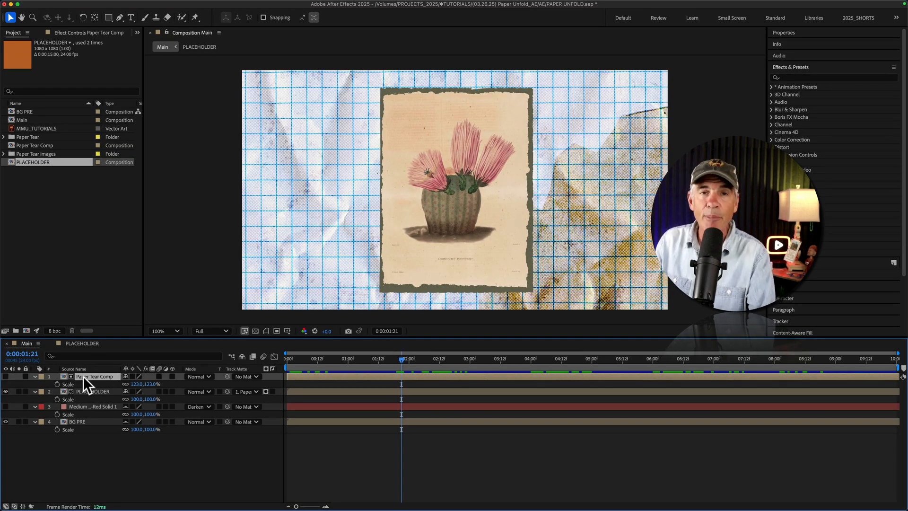
key("s")
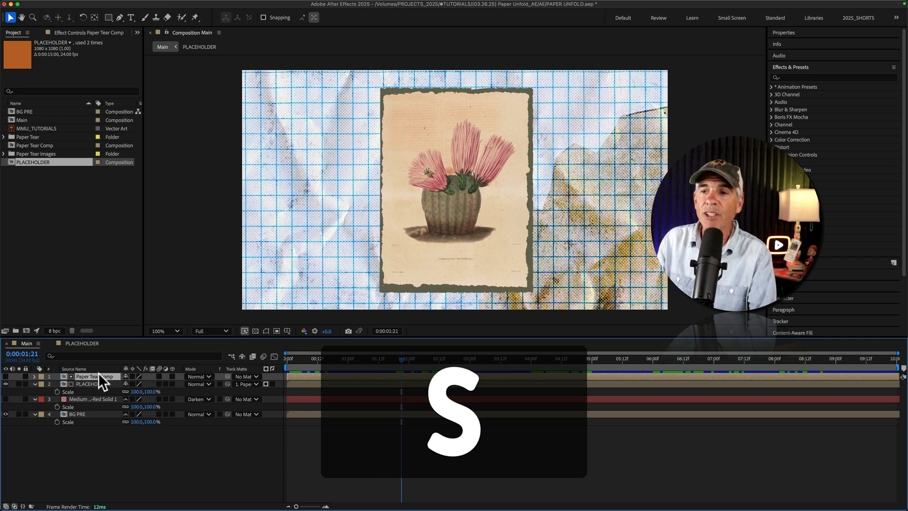
key("s")
left_click_drag(141, 385, 146, 384)
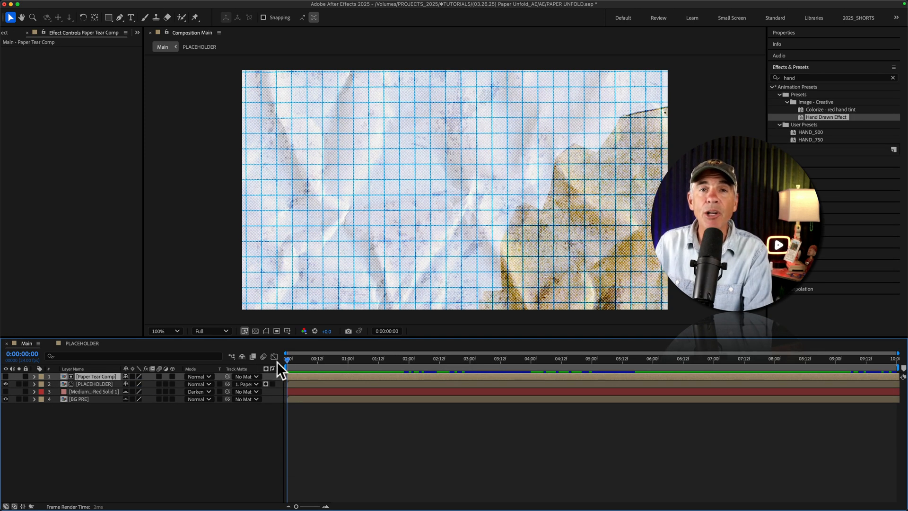
- Make Paper Tear Comp visible, go back to the half-folded paper at 0:00:00:14, and rotate the layer 90°
left_click_drag(287, 361, 397, 364)
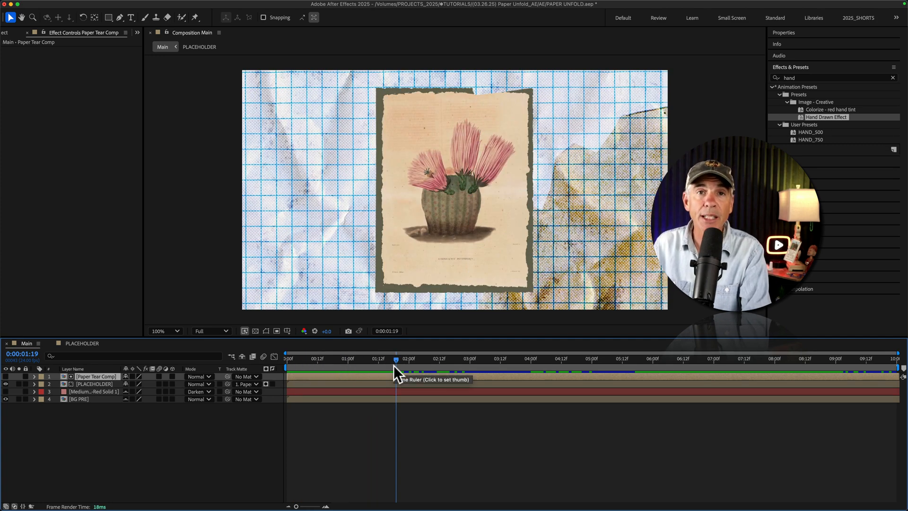
left_click(5, 377)
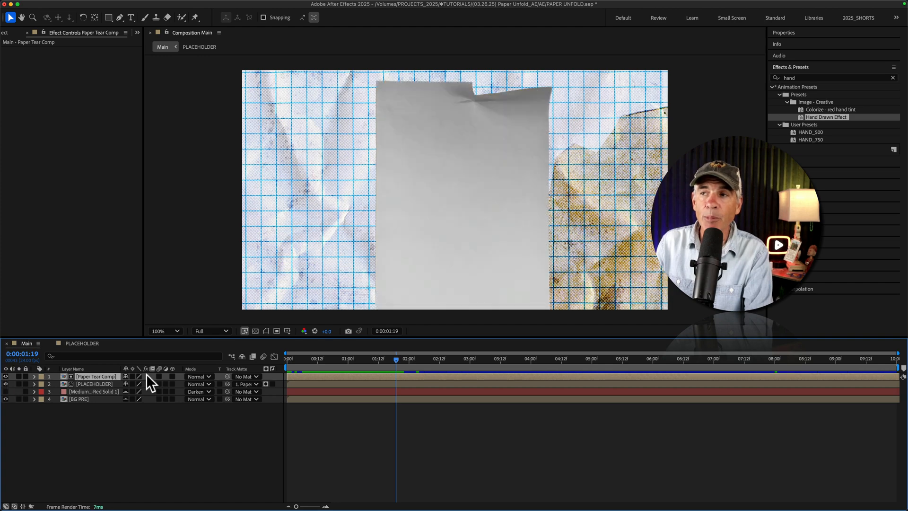
left_click(379, 358)
left_click_drag(373, 357, 328, 361)
key("r")
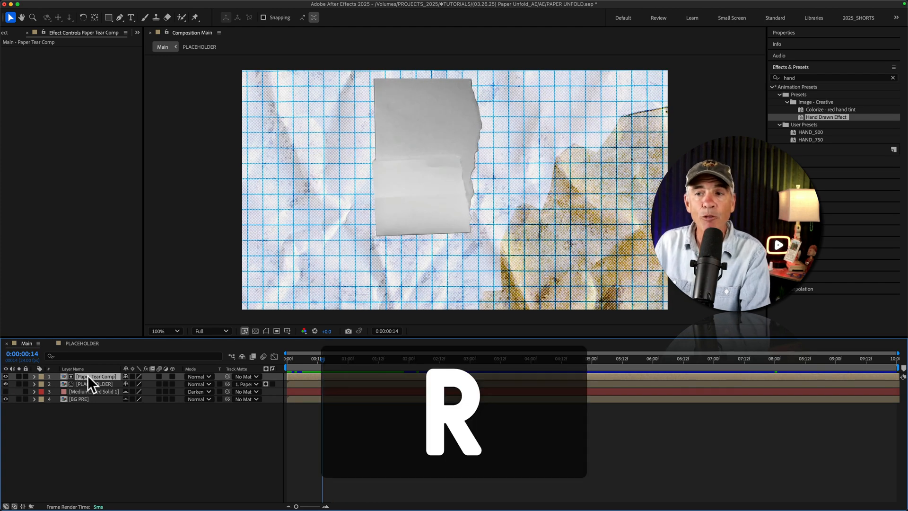
left_click(136, 383)
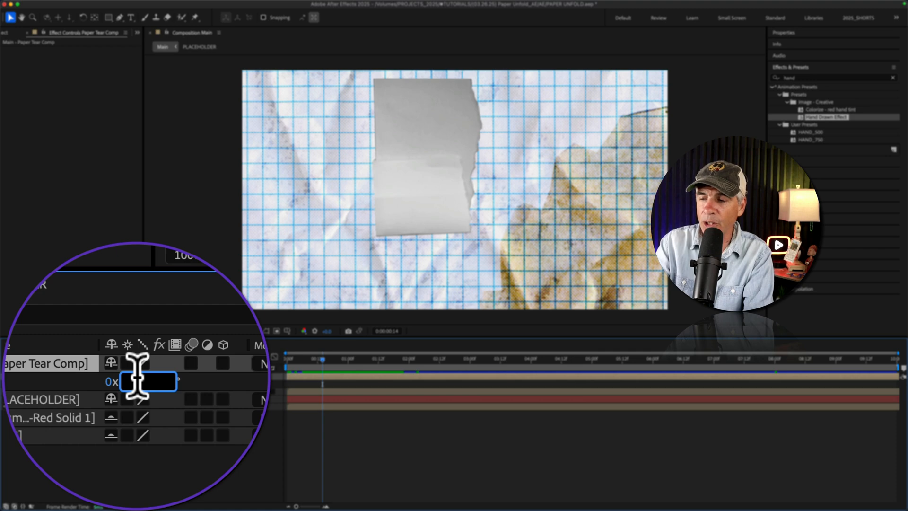
type("90")
key("Return")
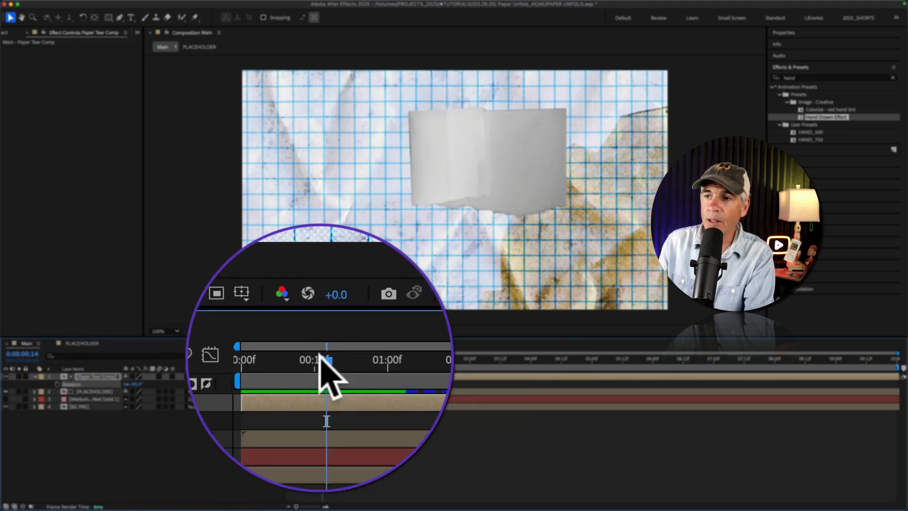
- Hide Paper Tear Comp, scale it up to about 175% to uncover the whole artwork, and preview the result
left_click_drag(320, 355, 349, 357)
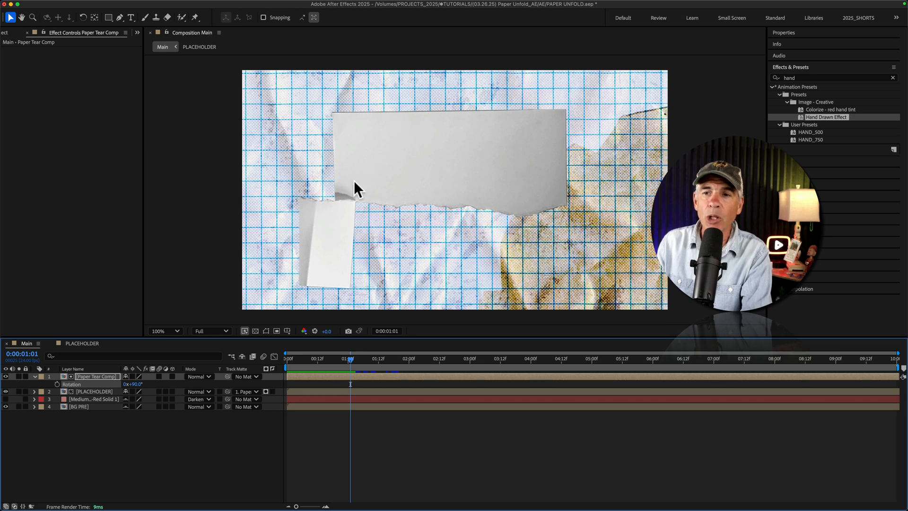
left_click(6, 376)
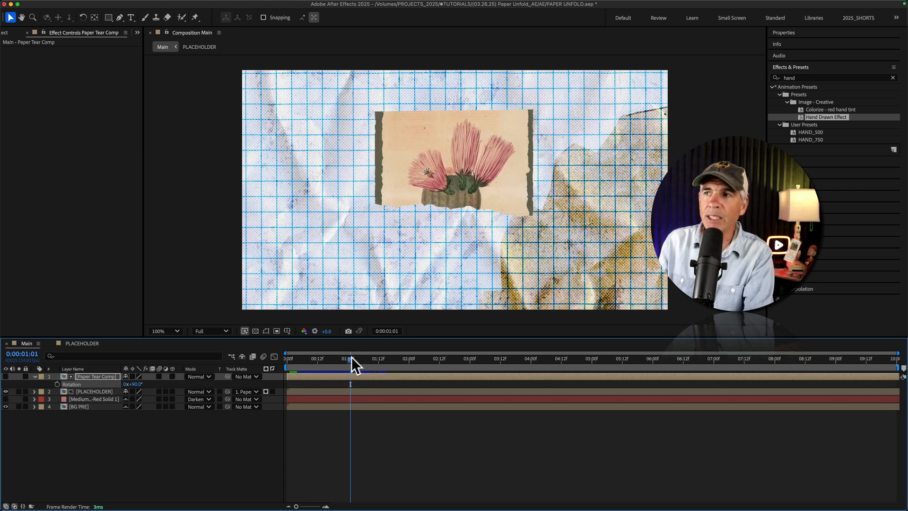
left_click_drag(351, 356, 381, 358)
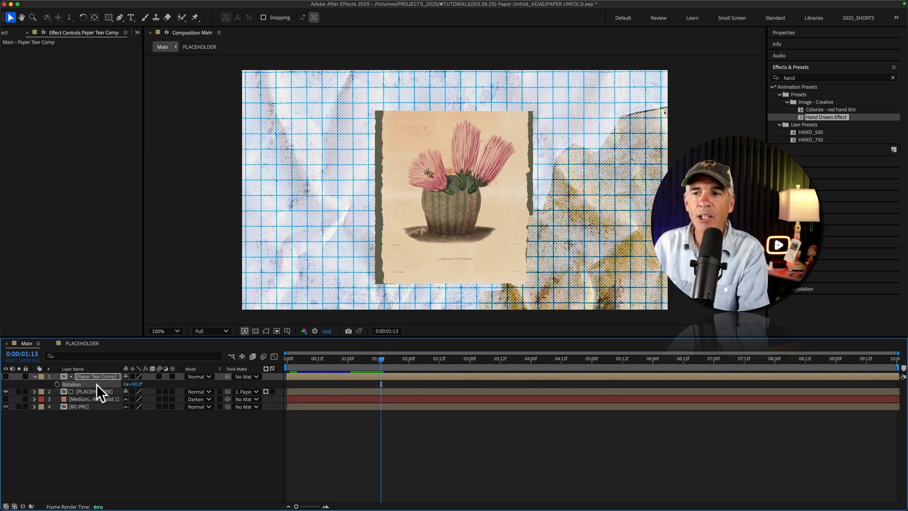
key("s")
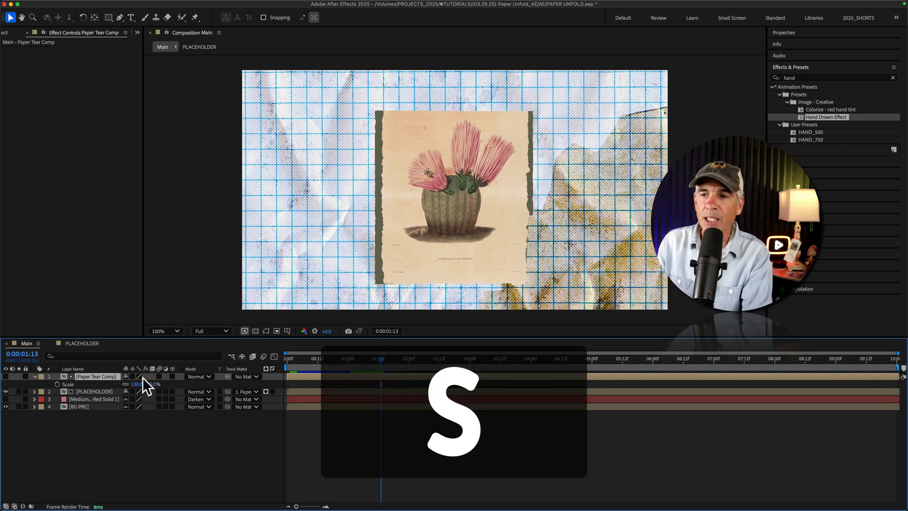
left_click_drag(141, 384, 373, 387)
key("space")
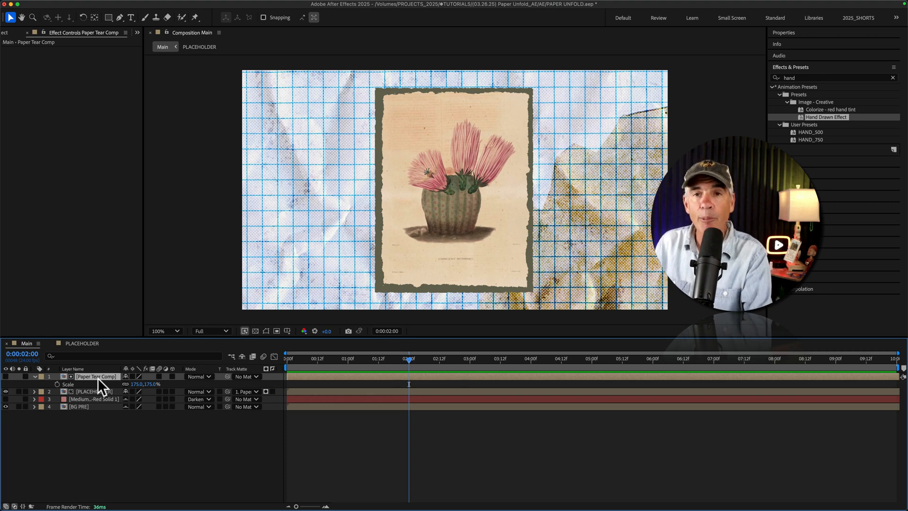
- Copy the Time Remap keyframes of Paper Tear Comp and paste them at 0:00:04:00
key("u")
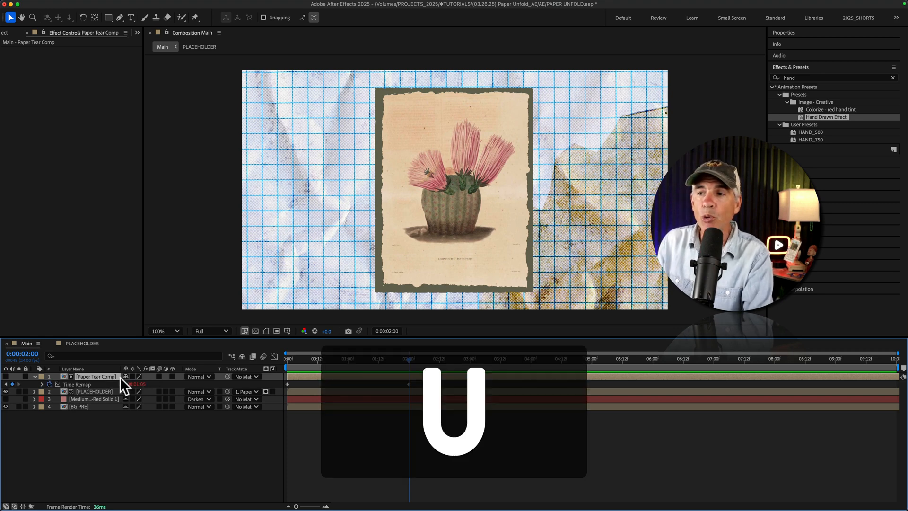
left_click(84, 384)
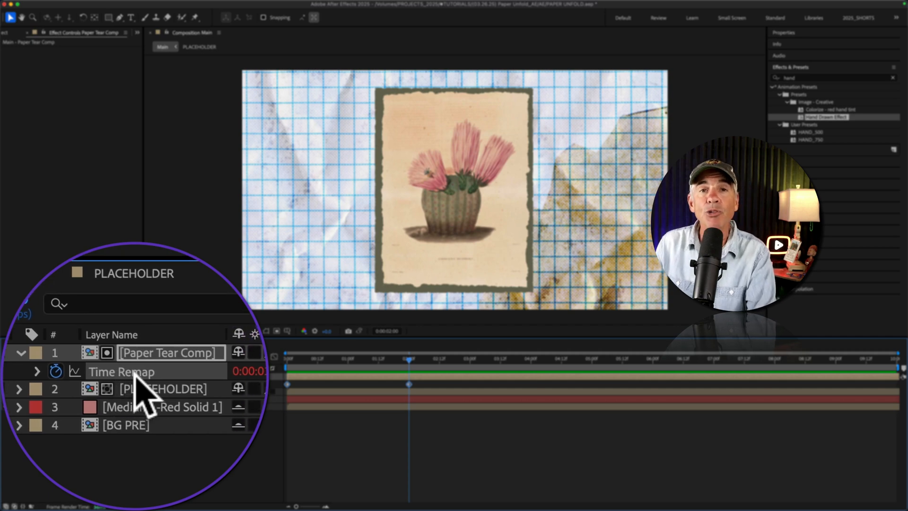
key("super+c")
left_click_drag(410, 355, 532, 358)
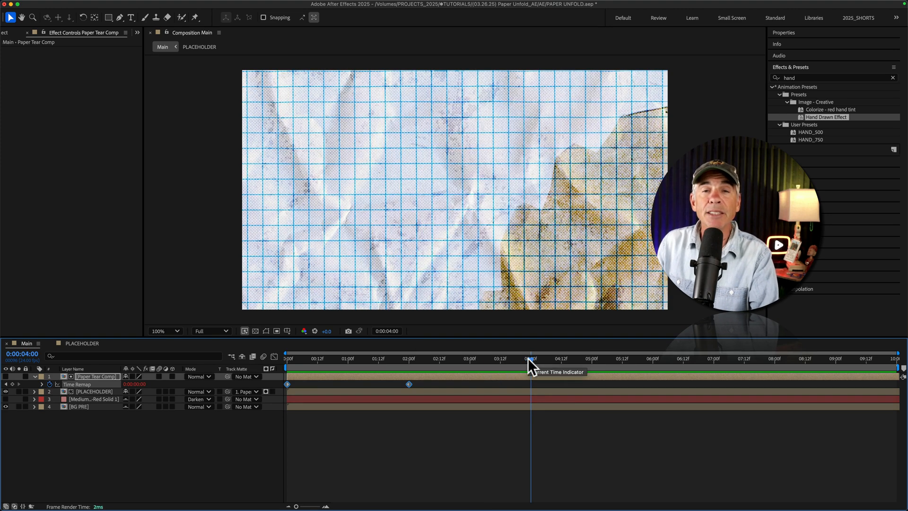
key("super+v")
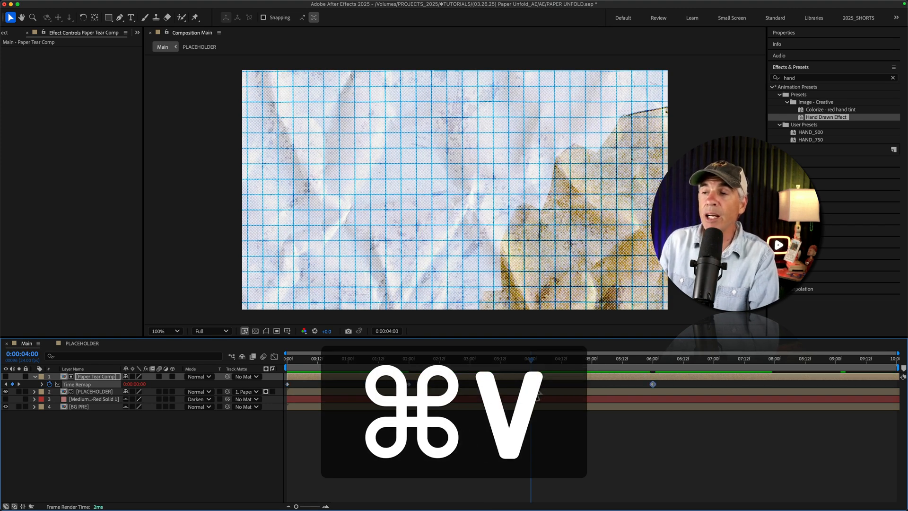
- Time-reverse the pasted Time Remap keyframes and preview the animation from the start
right_click(529, 384)
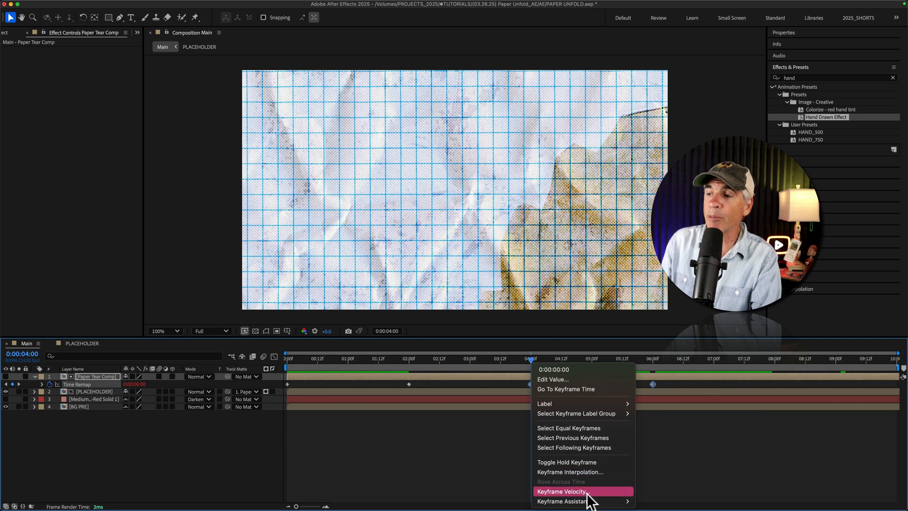
mouse_move(589, 501)
left_click(667, 501)
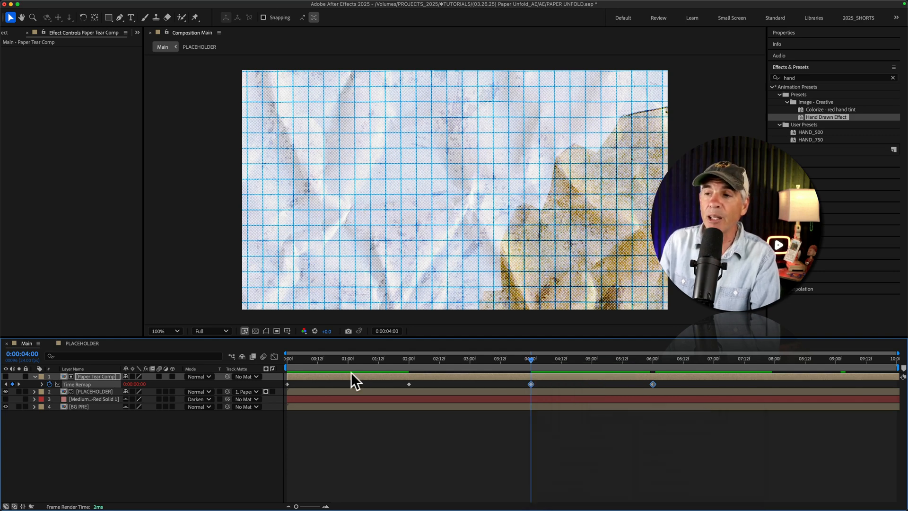
left_click(293, 357)
key("space")
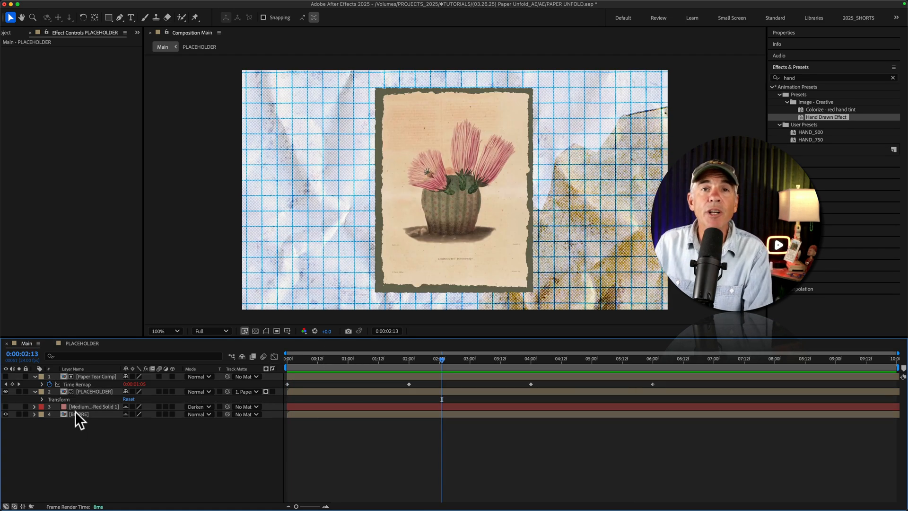
- Add a Drop Shadow layer style to the PLACEHOLDER layer and apply the Hand Drawn Effect preset to it
left_click(88, 391)
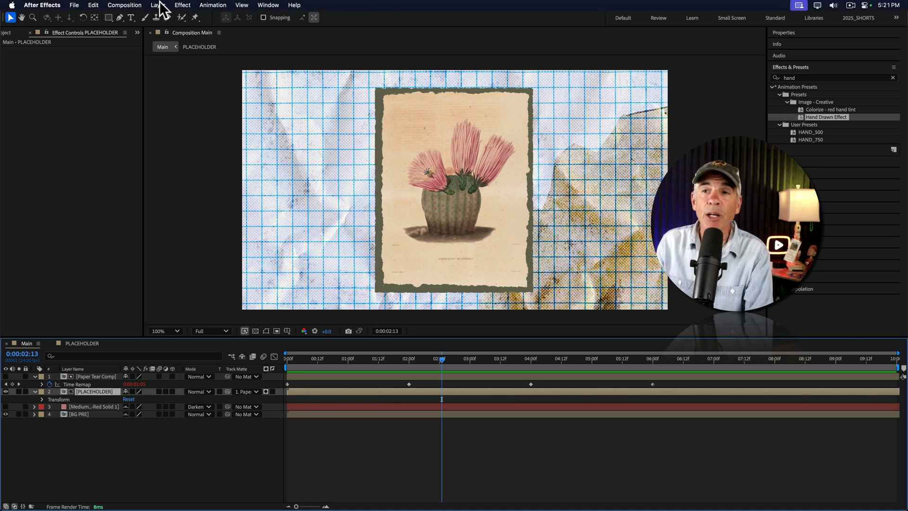
left_click(158, 5)
mouse_move(173, 238)
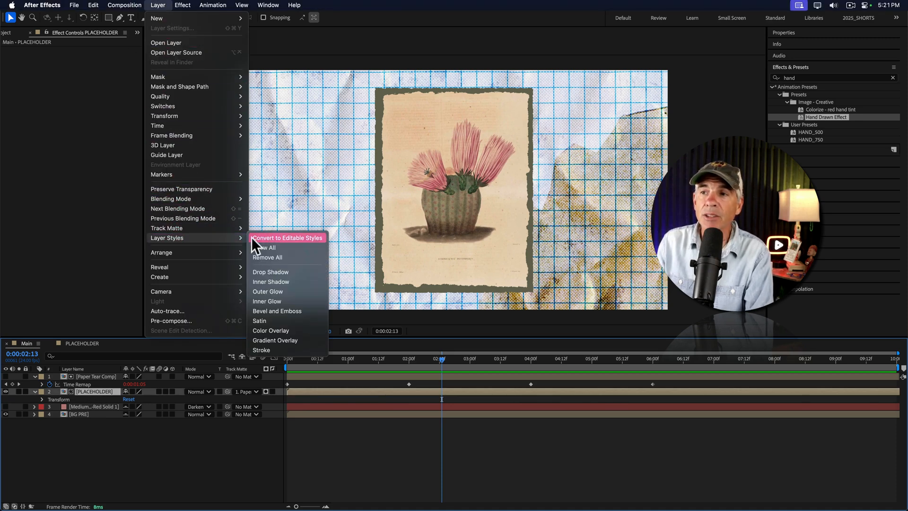
left_click(269, 271)
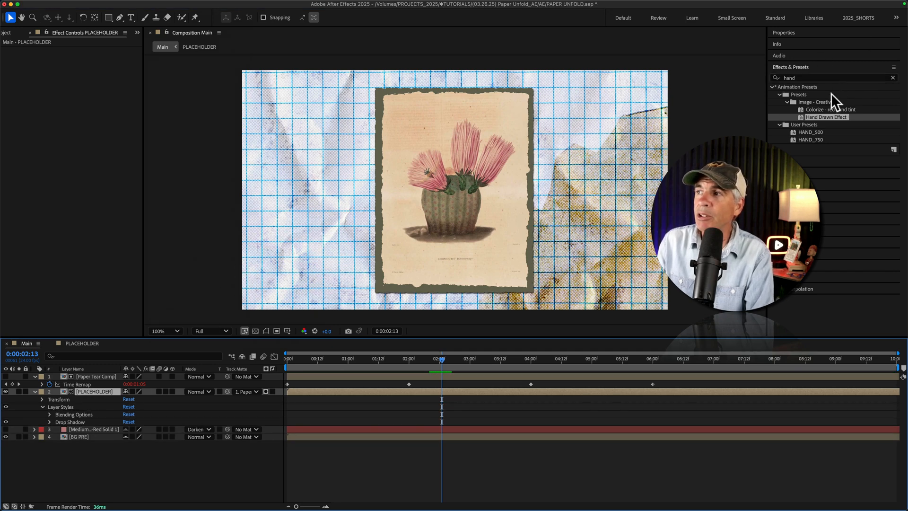
left_click_drag(841, 115, 469, 148)
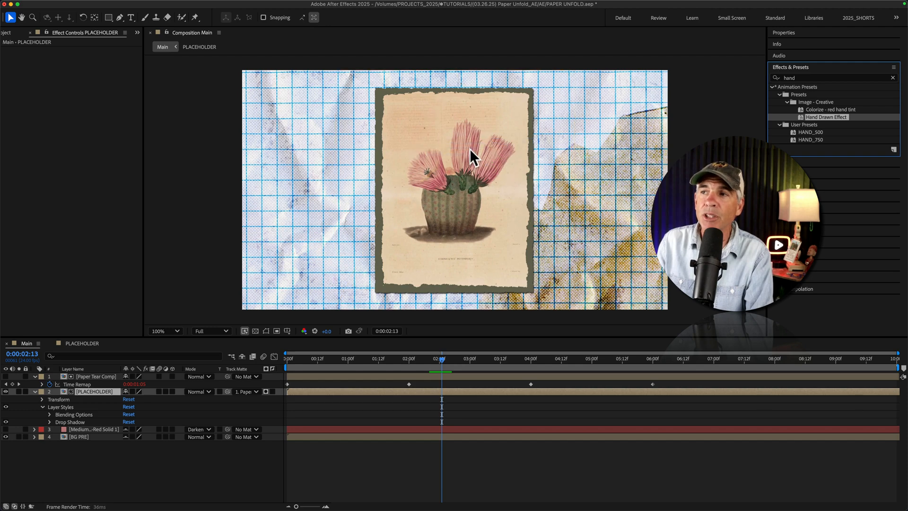
- Preview the animation with the hand-drawn effect applied to the placeholder artwork
key("space")
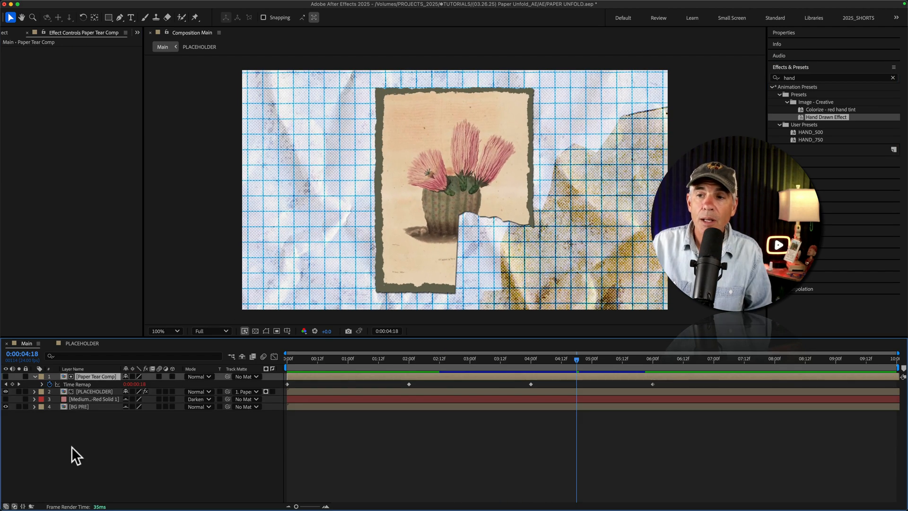
left_click(74, 445)
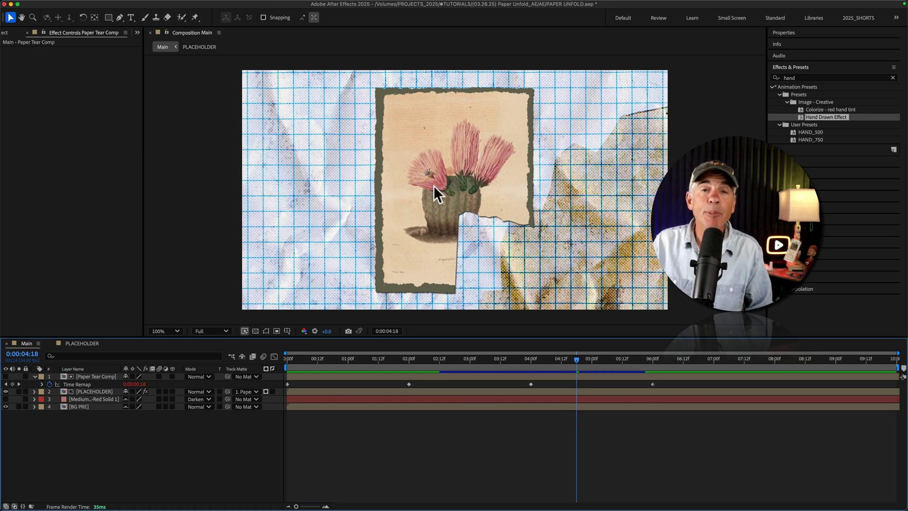
- Inside the PLACEHOLDER comp, hide the FLOWER and Frame layers and show the MMU logo layer instead
double_click(66, 391)
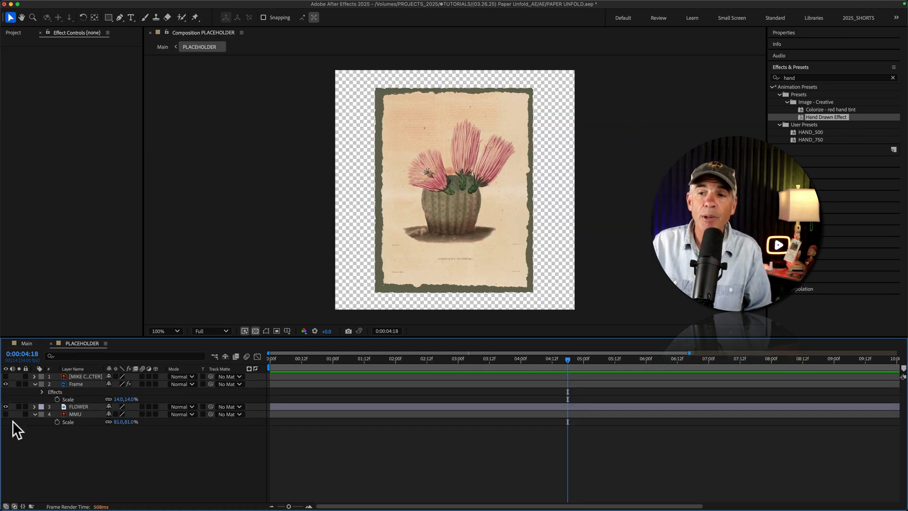
left_click(6, 407)
left_click(6, 384)
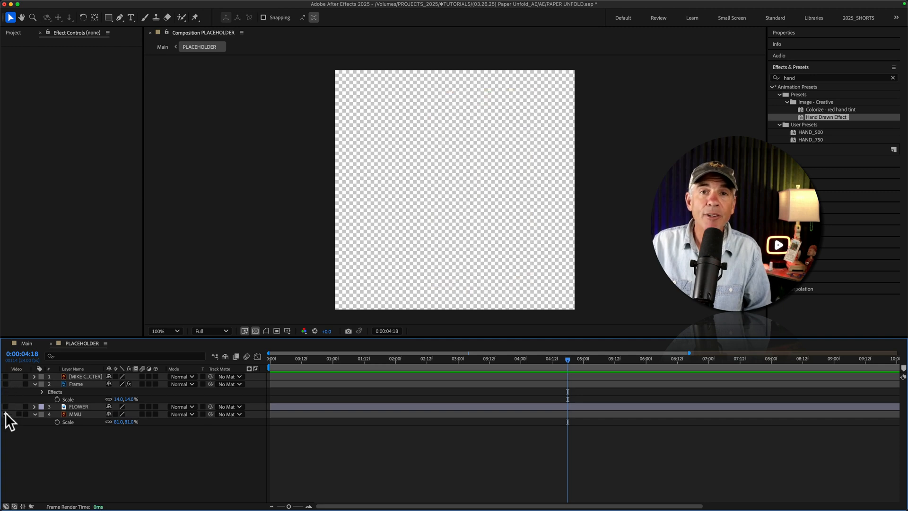
left_click(6, 413)
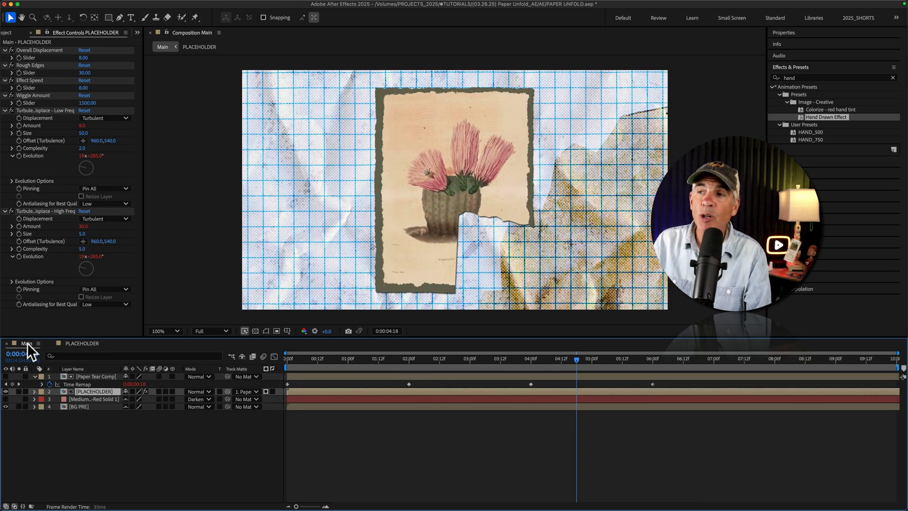
- Return to the Main comp and preview the unfold animation from the start with the swapped logo
left_click(27, 344)
key("Home")
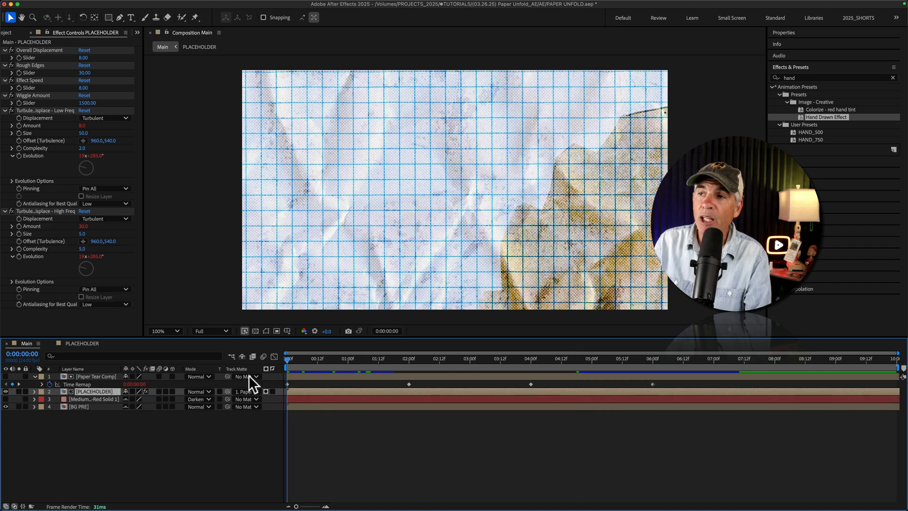
key("space")
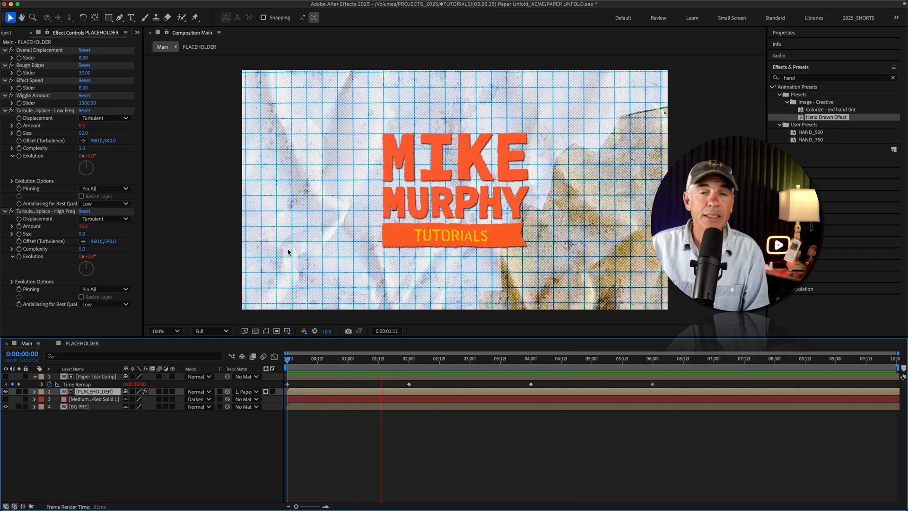